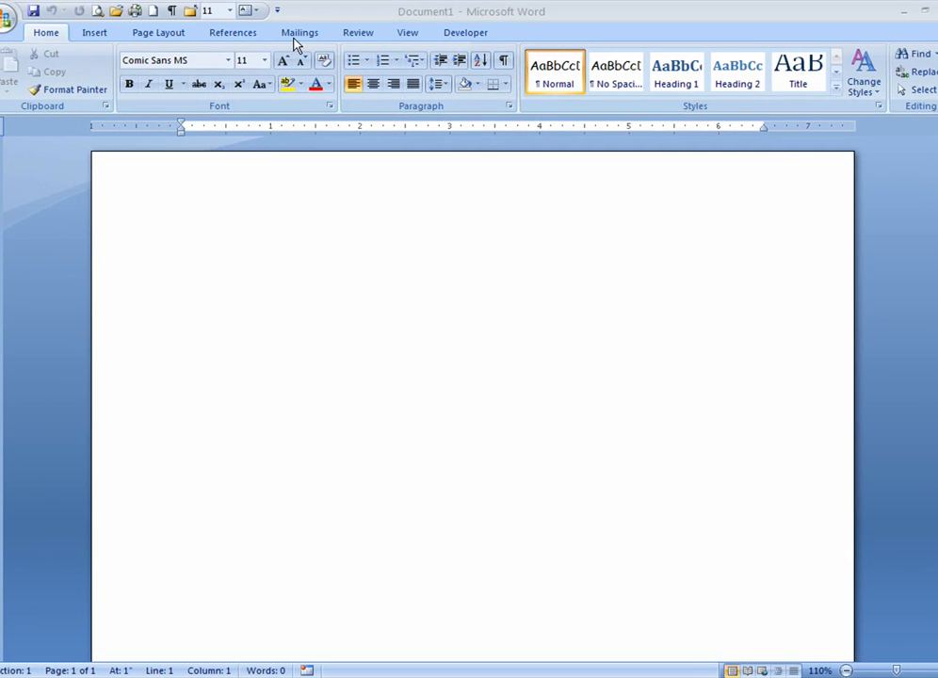
Step: Start the Step by Step Mail Merge Wizard for letters, using the current document, and advance to recipient selection
{"action": "left_click", "coordinate": [298, 33]}
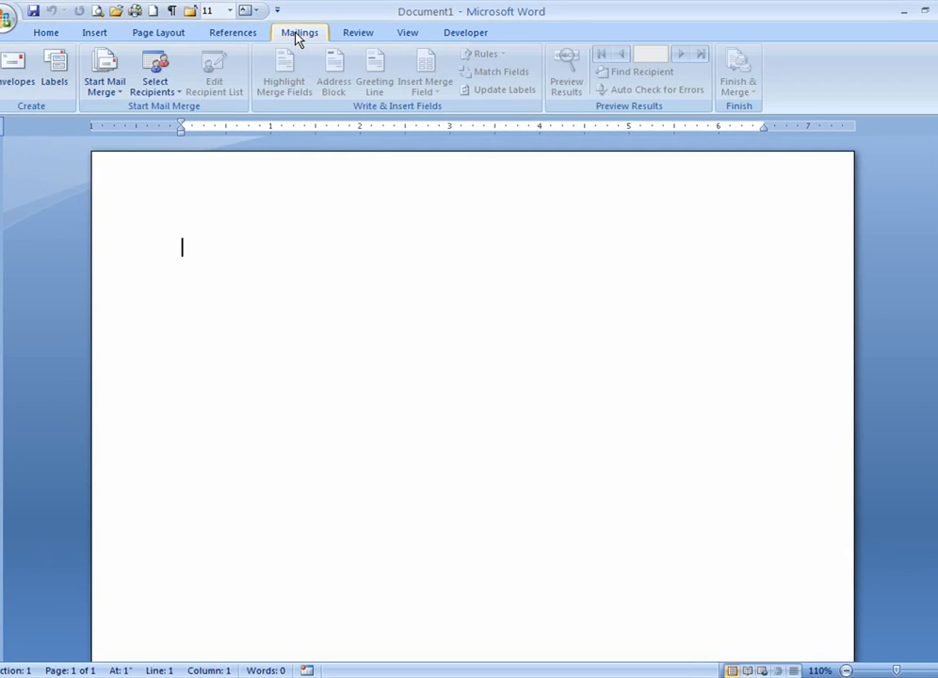
{"action": "left_click", "coordinate": [112, 94]}
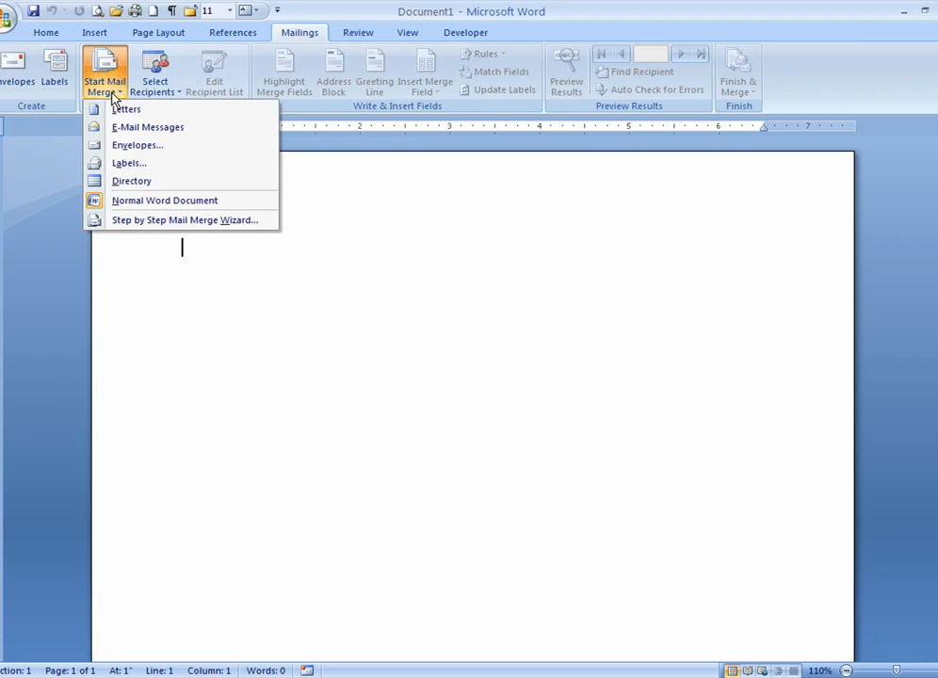
{"action": "left_click", "coordinate": [139, 222]}
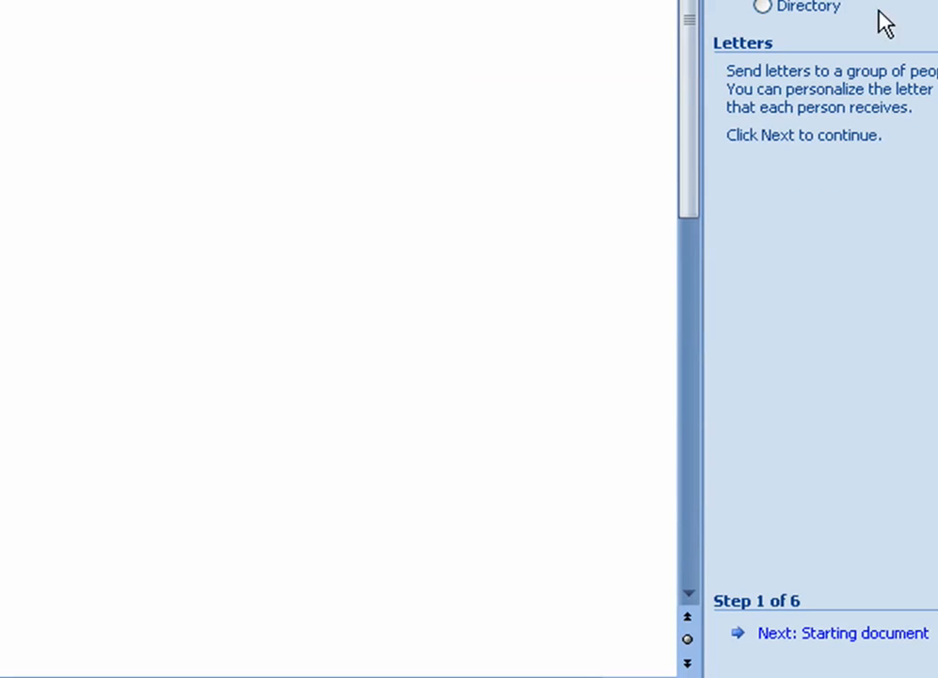
{"action": "left_click", "coordinate": [836, 636]}
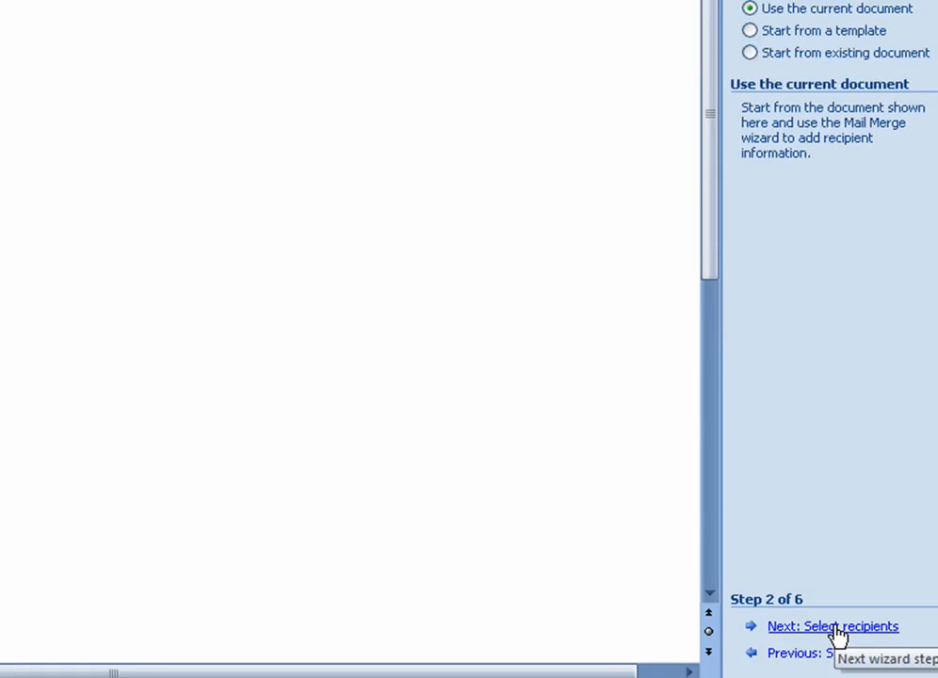
{"action": "left_click", "coordinate": [835, 628]}
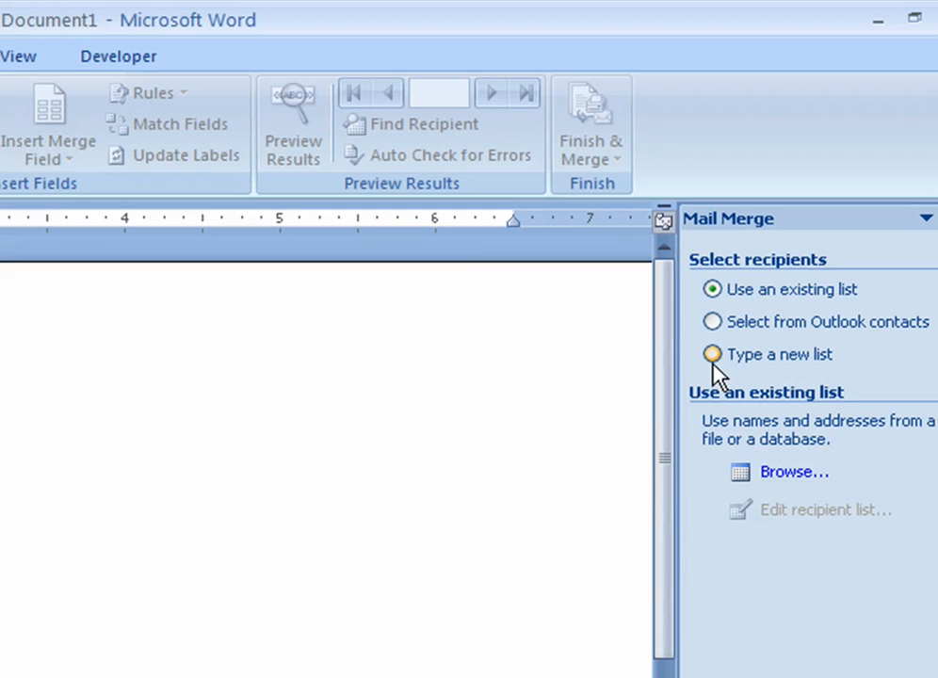
Step: Choose to type a new recipient list, open a new address list, and dismiss the Java update notice
{"action": "left_click", "coordinate": [712, 356]}
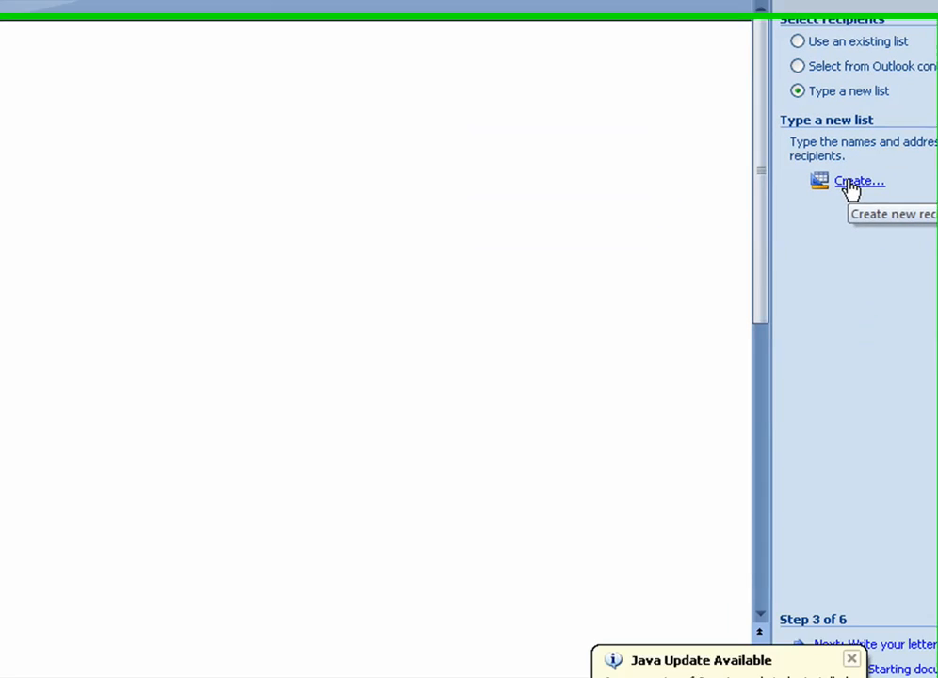
{"action": "left_click", "coordinate": [855, 158]}
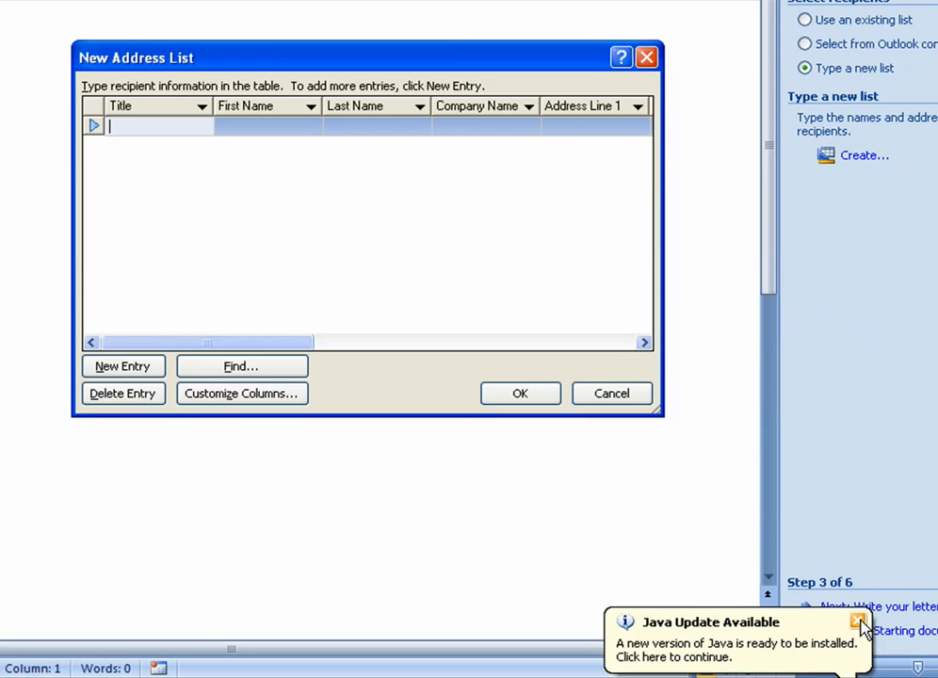
{"action": "left_click", "coordinate": [857, 621]}
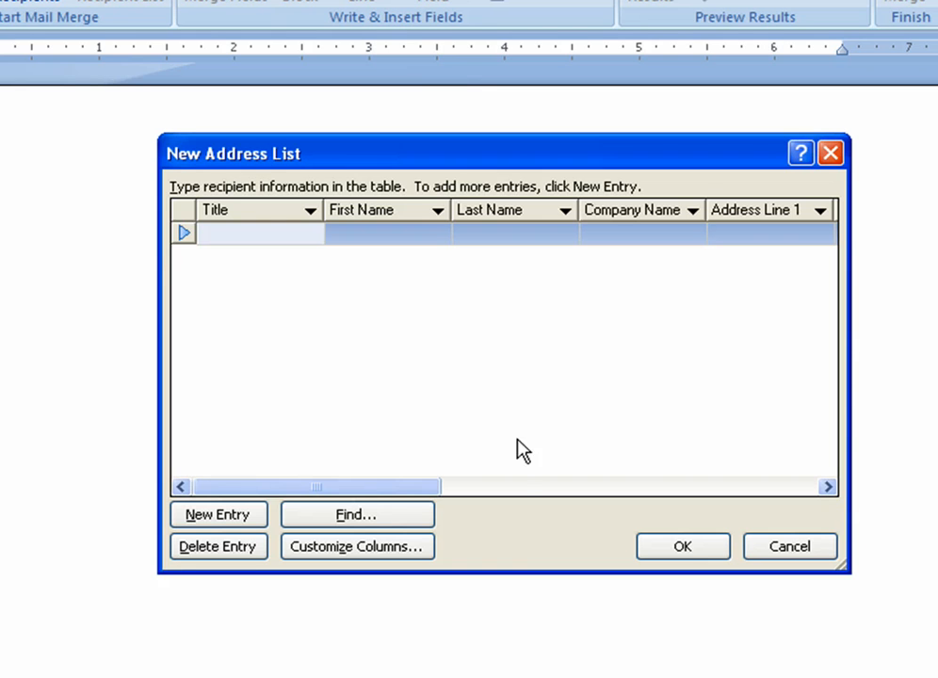
Step: Customize the address list columns by deleting the Company Name and Address Line 2 fields
{"action": "left_click", "coordinate": [377, 556]}
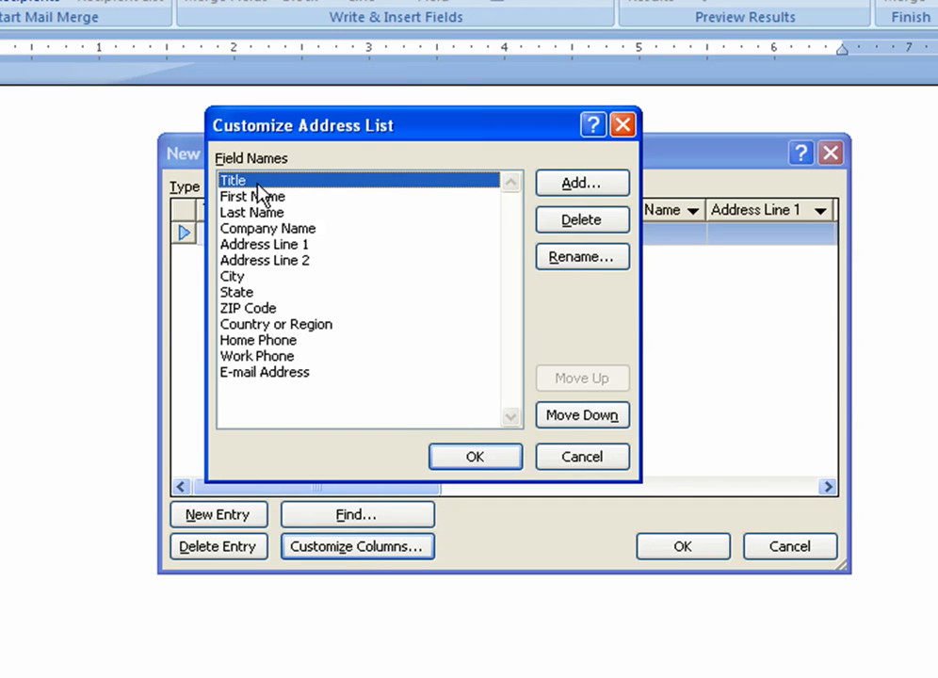
{"action": "left_click", "coordinate": [271, 236]}
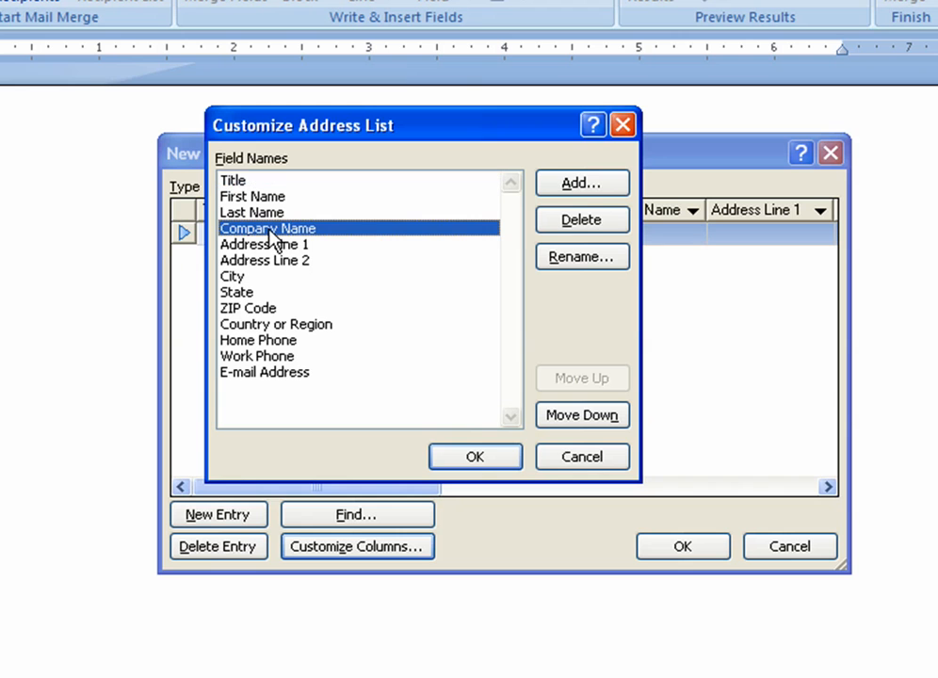
{"action": "left_click", "coordinate": [593, 222]}
{"action": "left_click", "coordinate": [478, 446]}
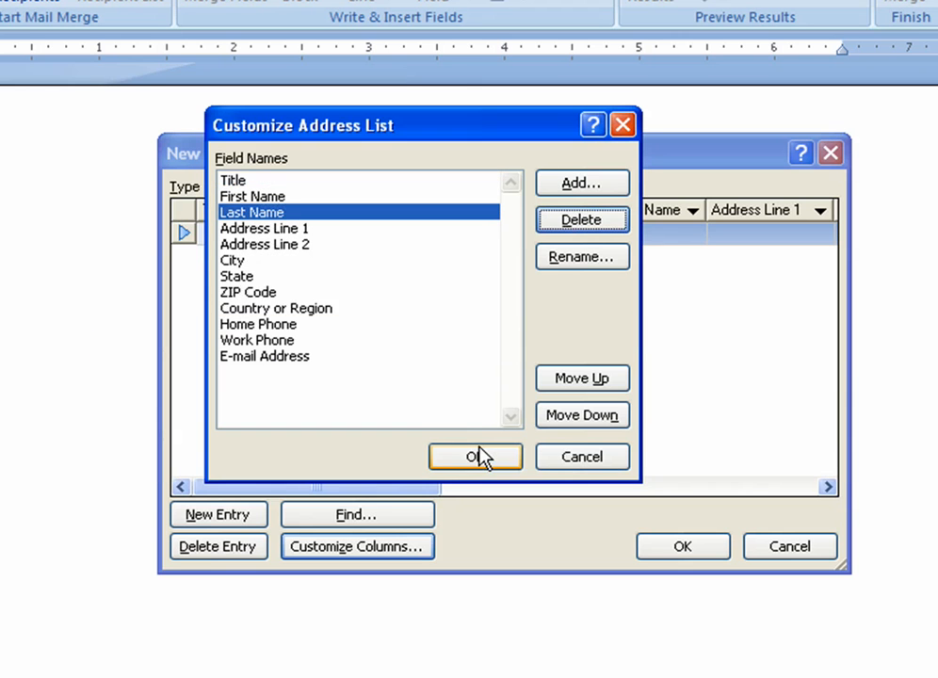
{"action": "left_click", "coordinate": [285, 247]}
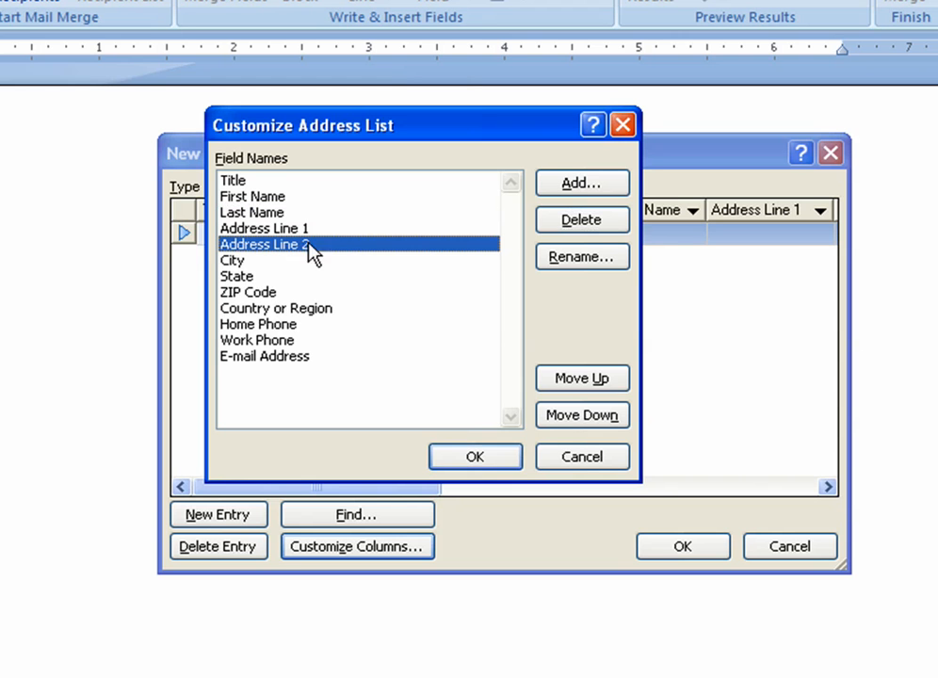
{"action": "left_click", "coordinate": [591, 226]}
{"action": "left_click", "coordinate": [459, 450]}
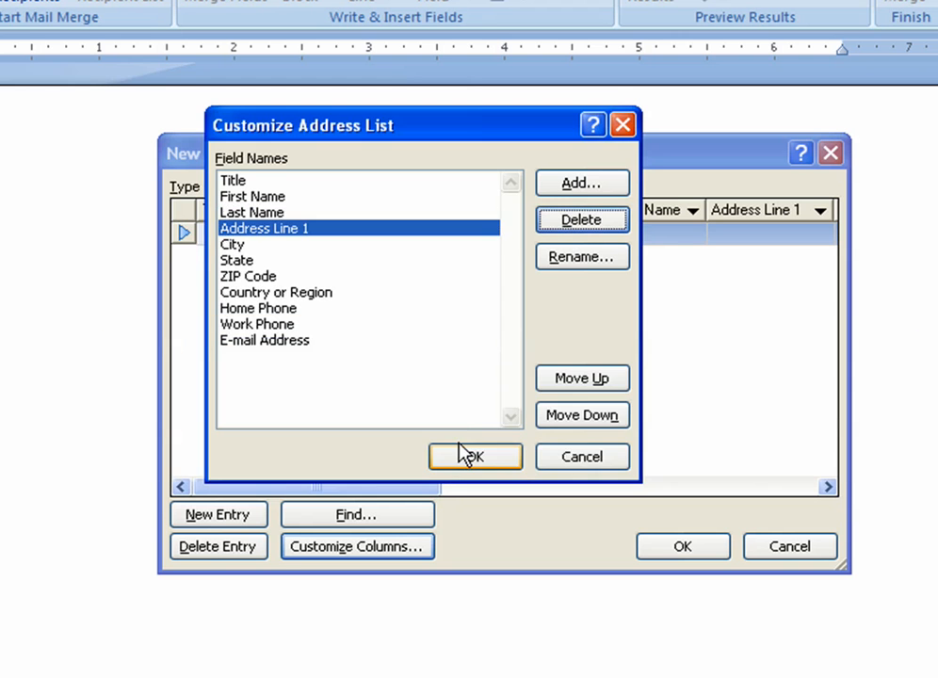
Step: Rename the State field to Province and the ZIP Code field to Postal Code
{"action": "left_click", "coordinate": [282, 260]}
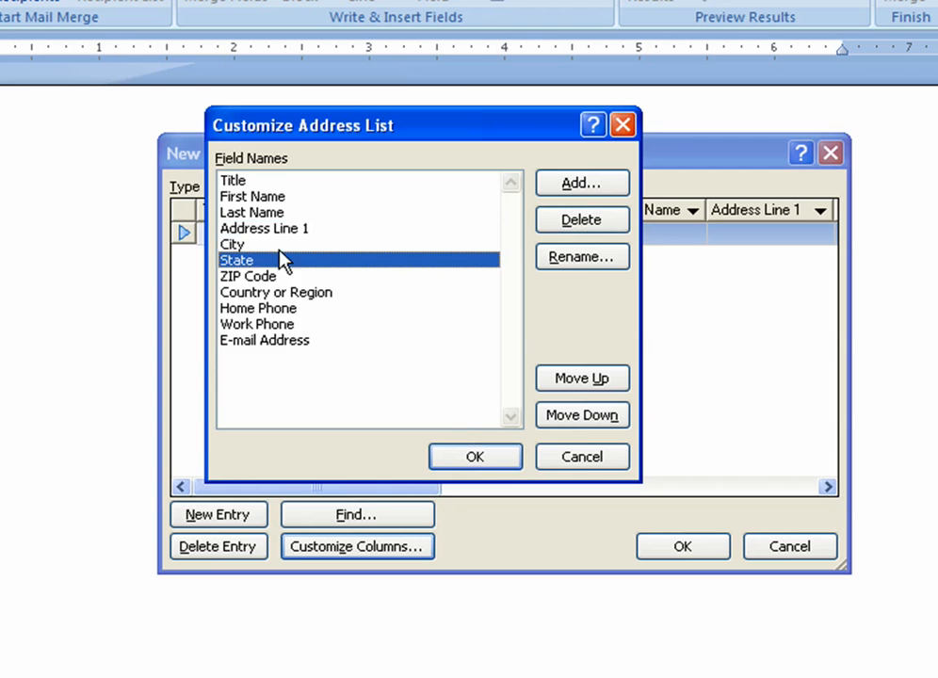
{"action": "left_click", "coordinate": [557, 258]}
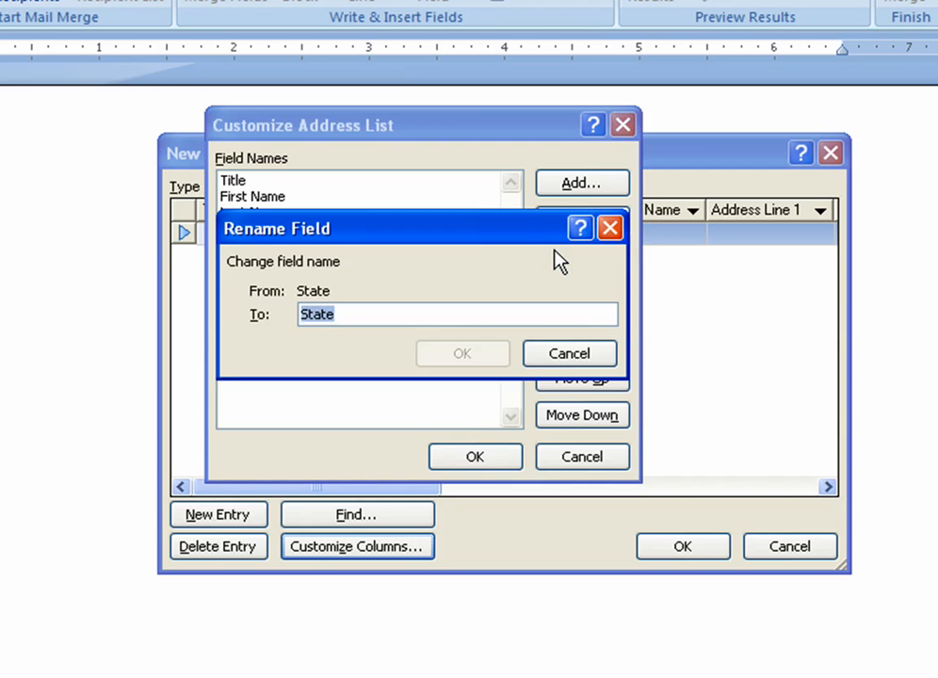
{"action": "type", "text": "Province"}
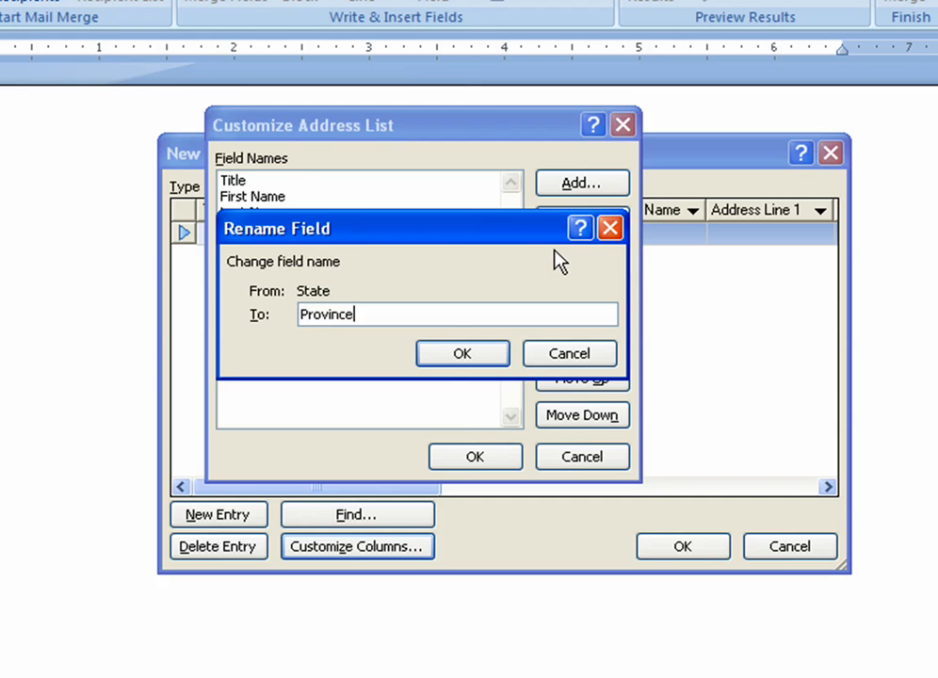
{"action": "left_click", "coordinate": [491, 351]}
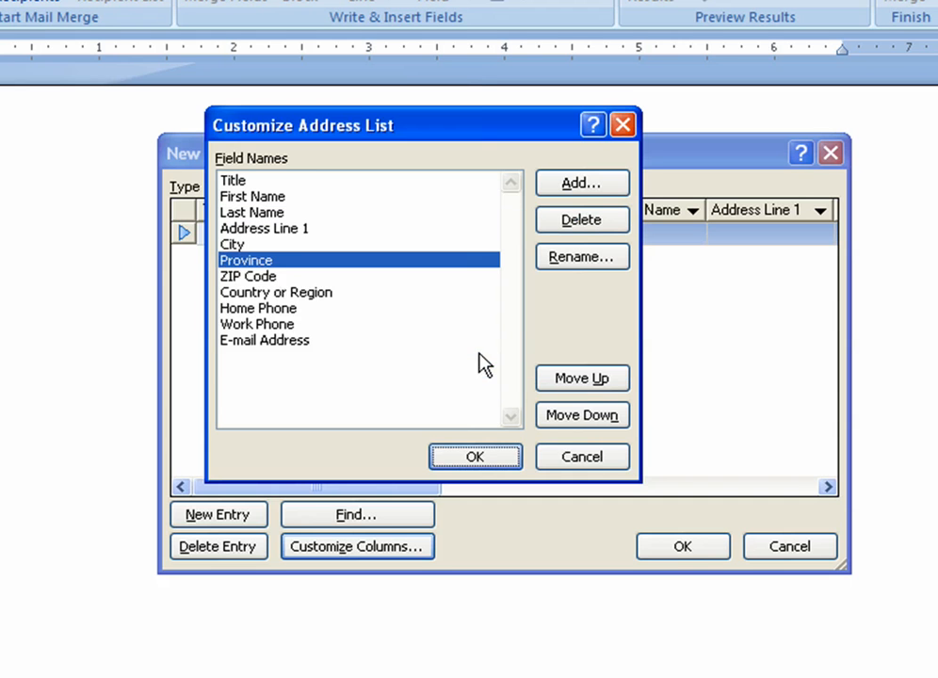
{"action": "left_click", "coordinate": [259, 275]}
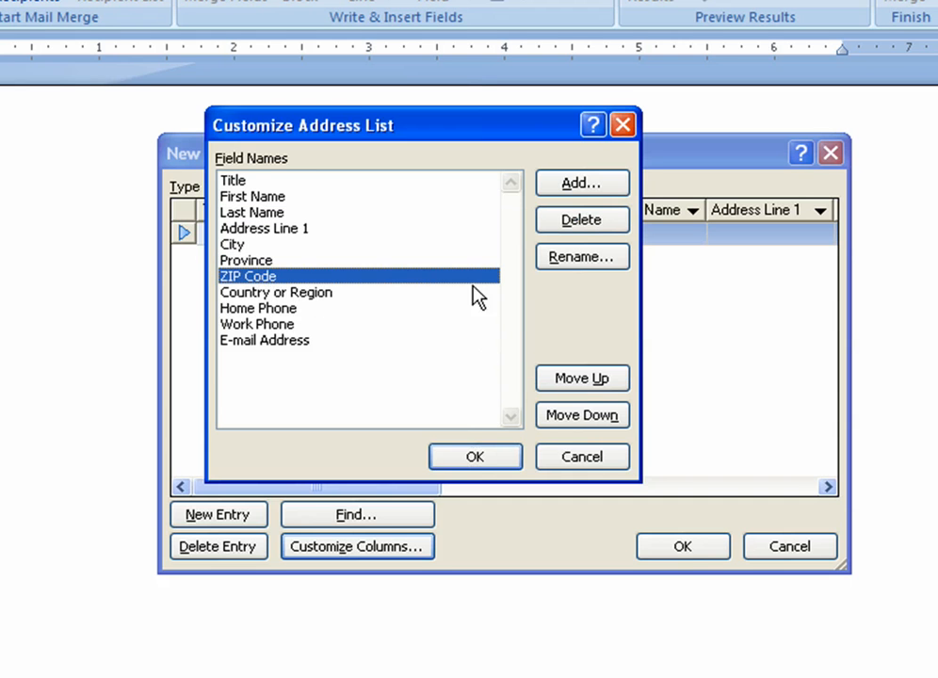
{"action": "left_click", "coordinate": [557, 256]}
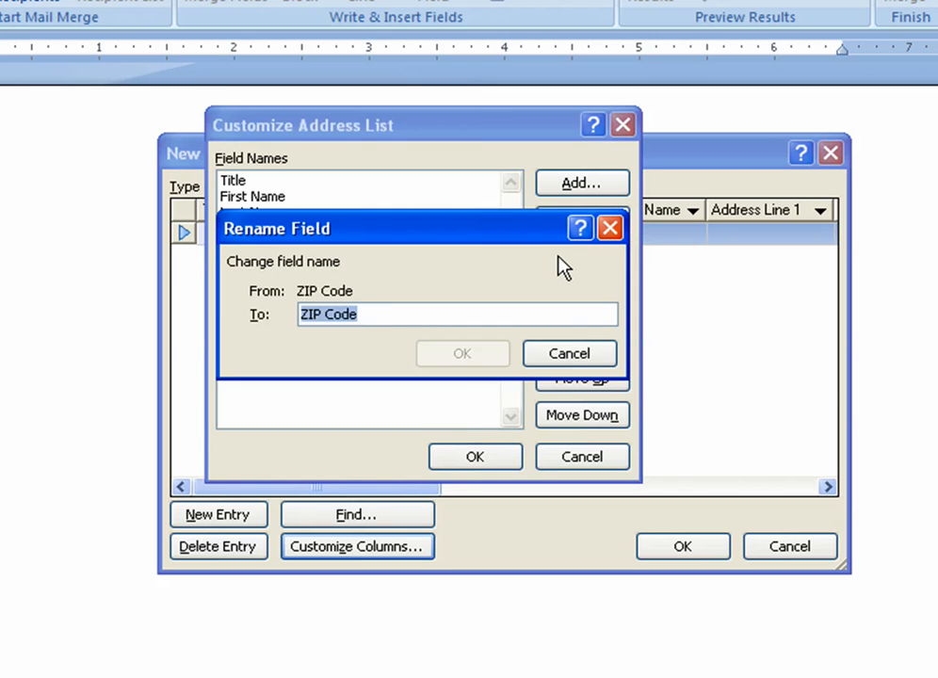
{"action": "type", "text": "Postal Code"}
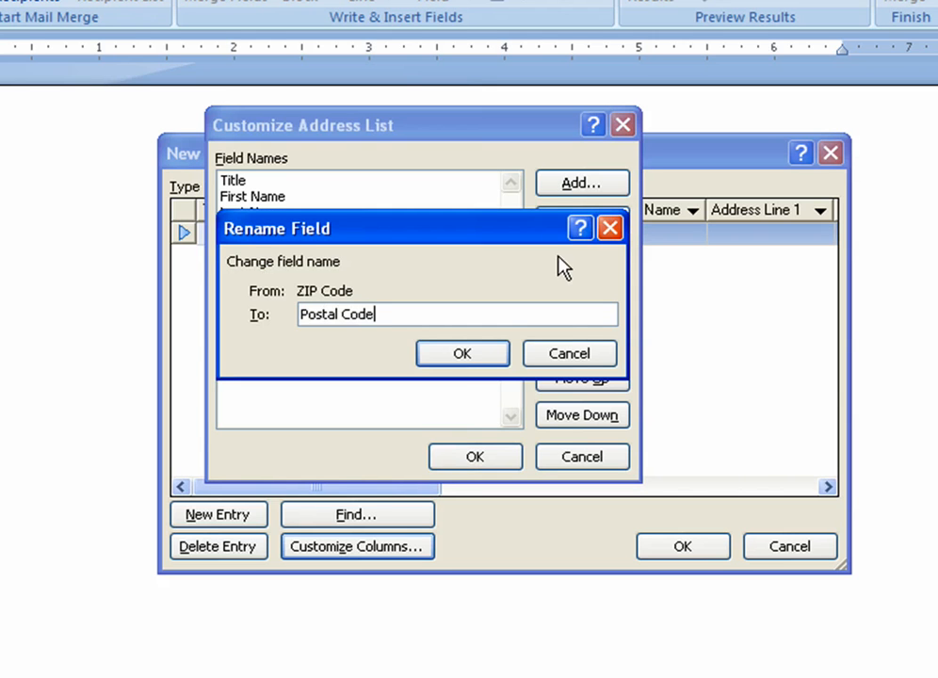
{"action": "left_click", "coordinate": [471, 355]}
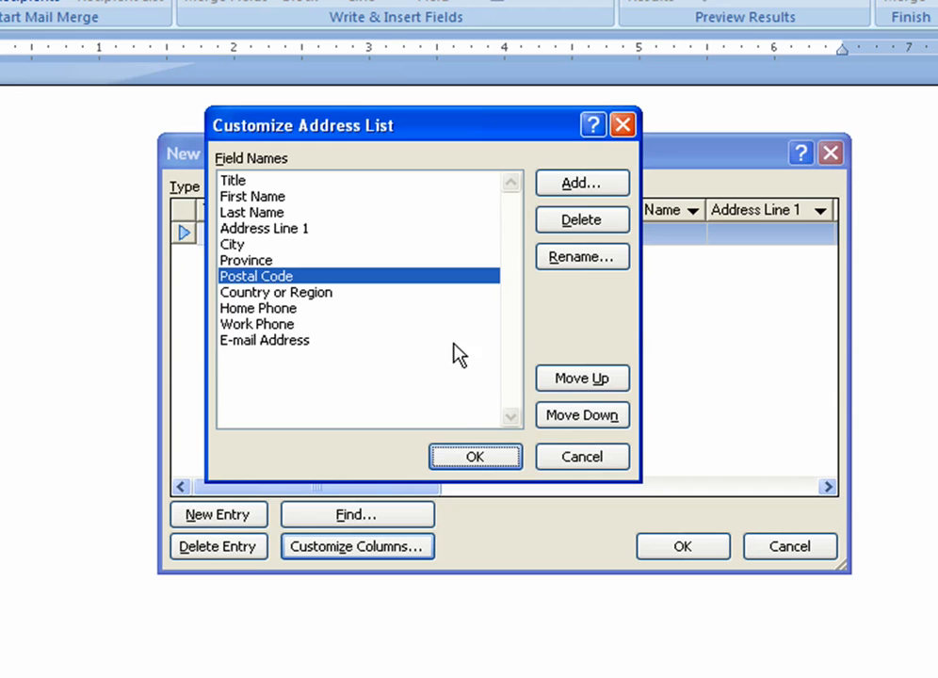
Step: Delete the E-mail Address, Work Phone, Home Phone, and Country or Region fields from the address list
{"action": "left_click", "coordinate": [292, 345]}
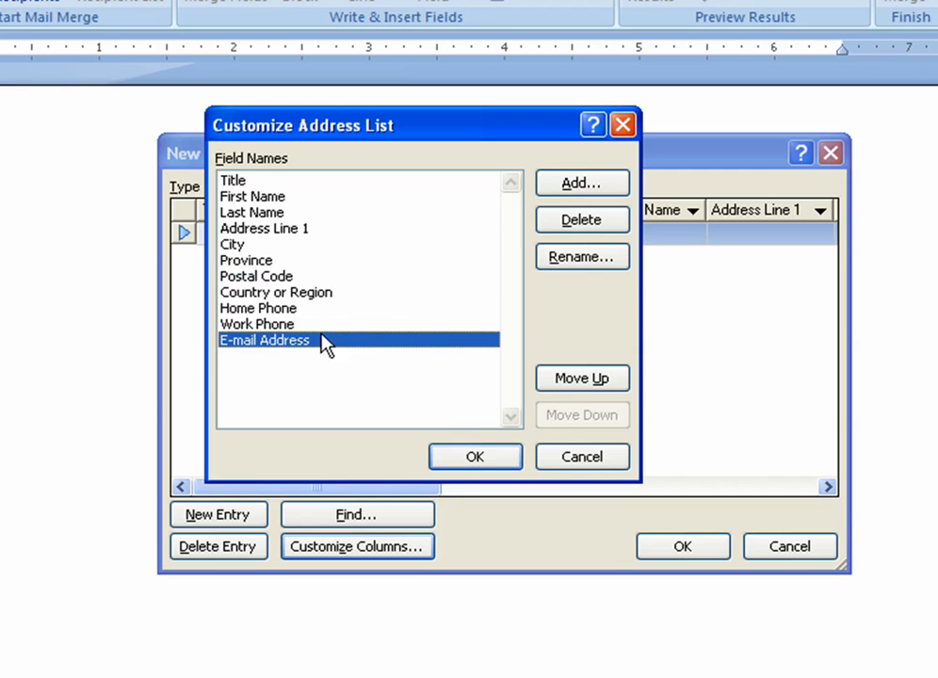
{"action": "left_click", "coordinate": [566, 226]}
{"action": "left_click", "coordinate": [482, 452]}
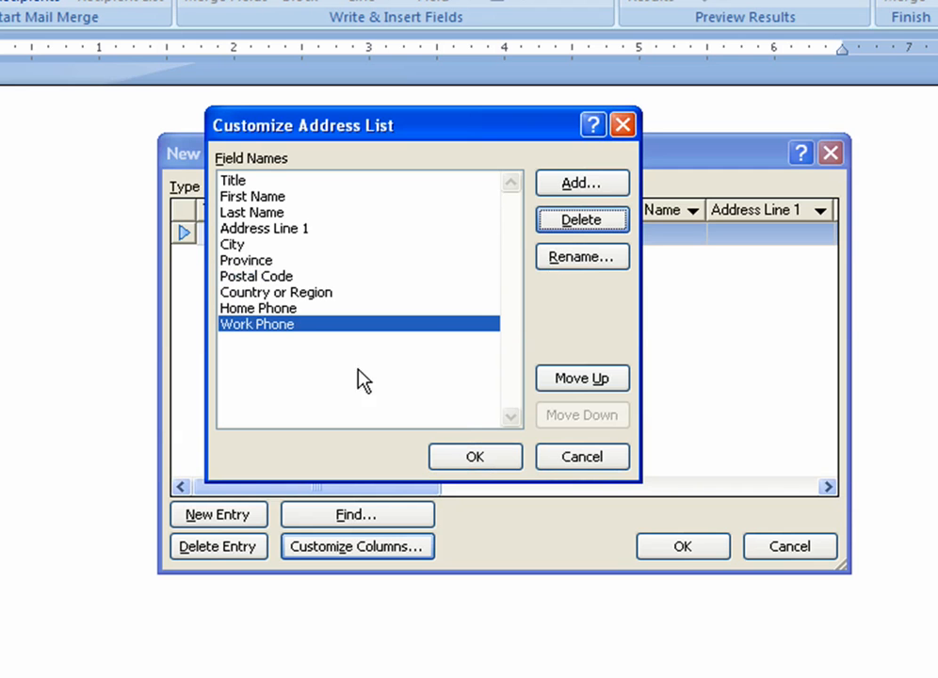
{"action": "left_click", "coordinate": [563, 226]}
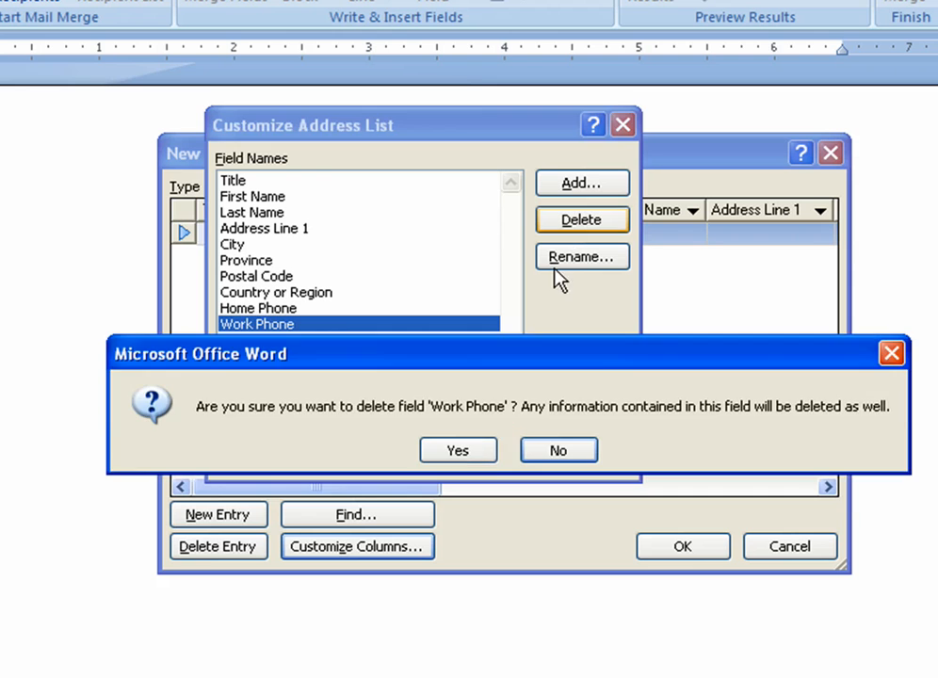
{"action": "left_click", "coordinate": [488, 454]}
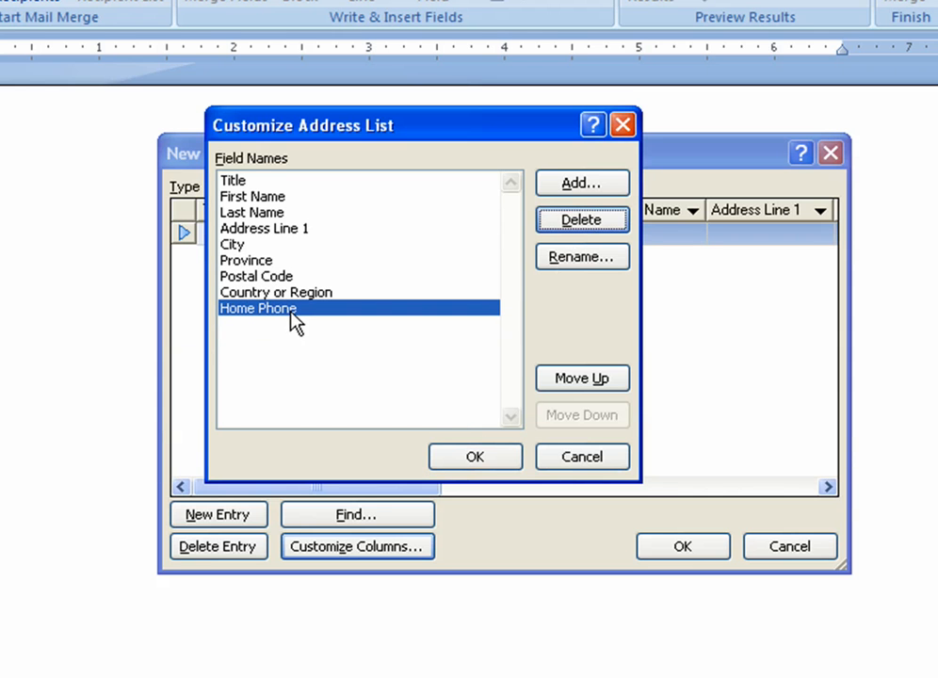
{"action": "left_click", "coordinate": [562, 224]}
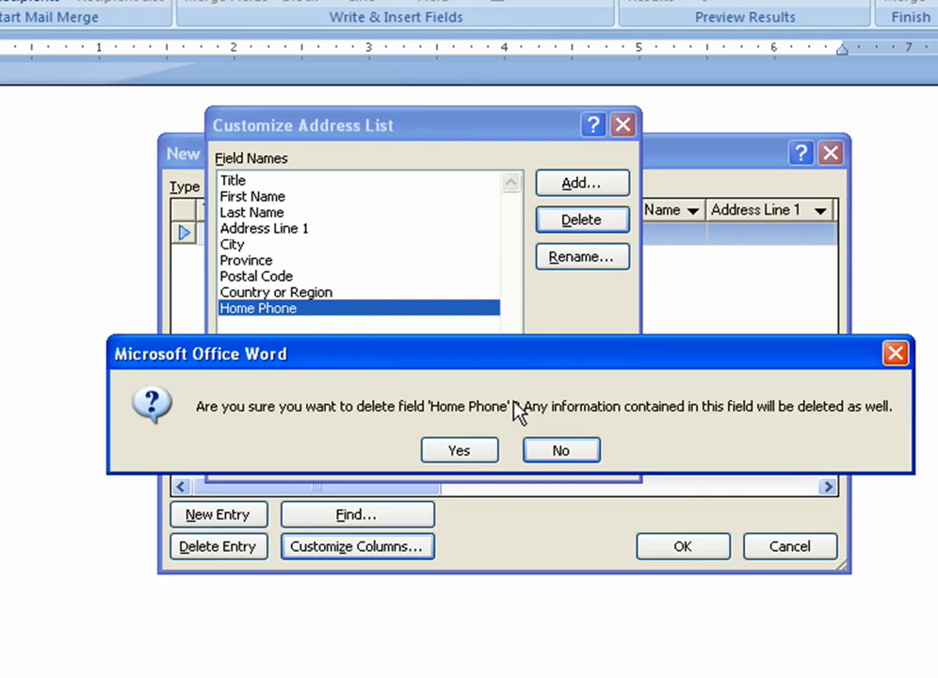
{"action": "left_click", "coordinate": [479, 454]}
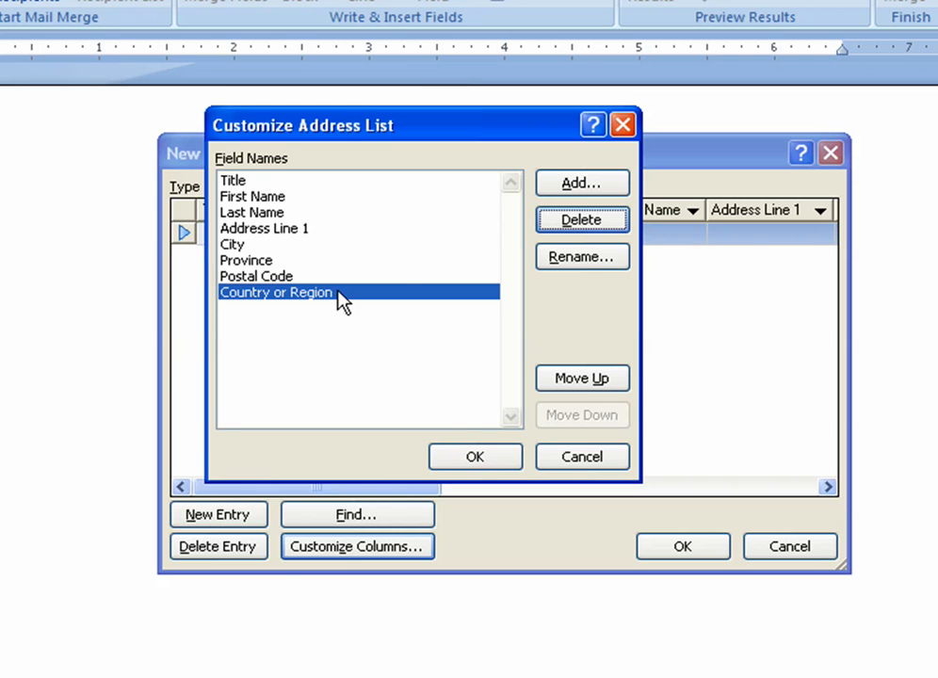
{"action": "left_click", "coordinate": [555, 223]}
{"action": "left_click", "coordinate": [459, 453]}
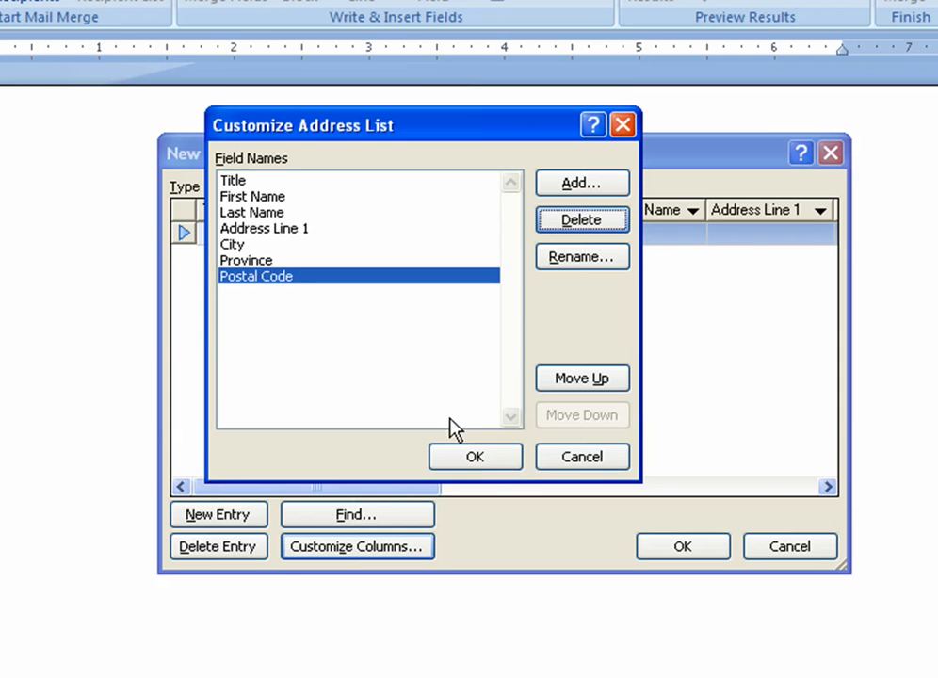
Step: Add a field named Gift at the end of the field list and apply the customized columns
{"action": "left_click", "coordinate": [566, 183]}
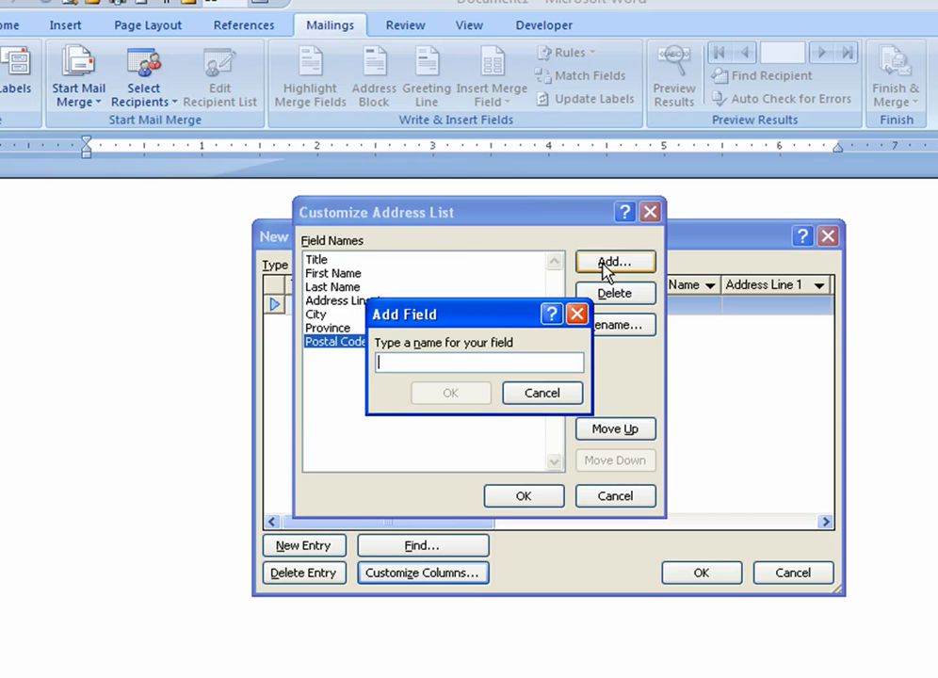
{"action": "type", "text": "Gift"}
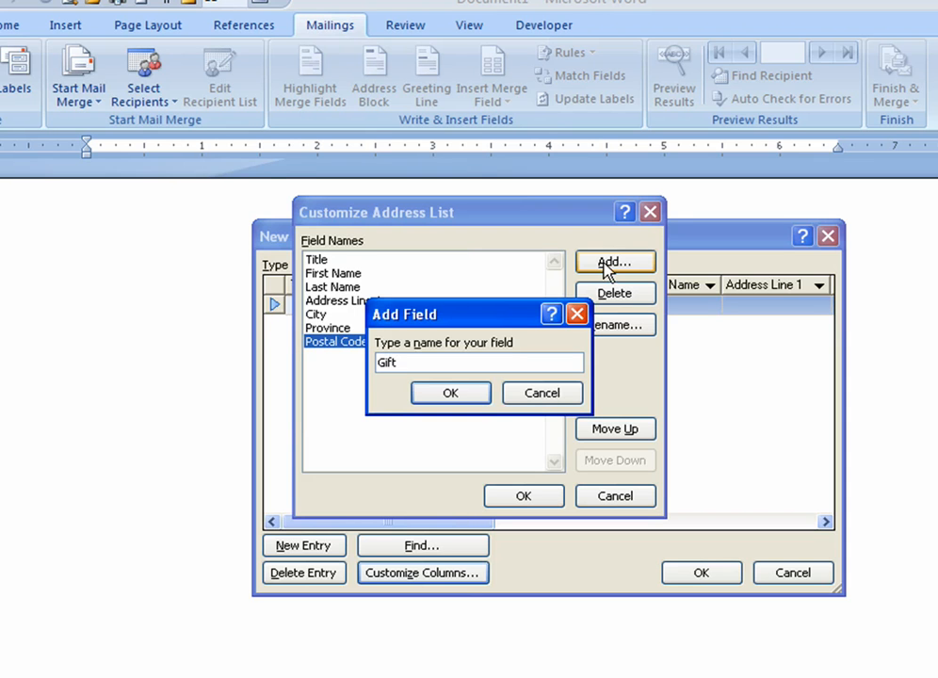
{"action": "left_click", "coordinate": [451, 397]}
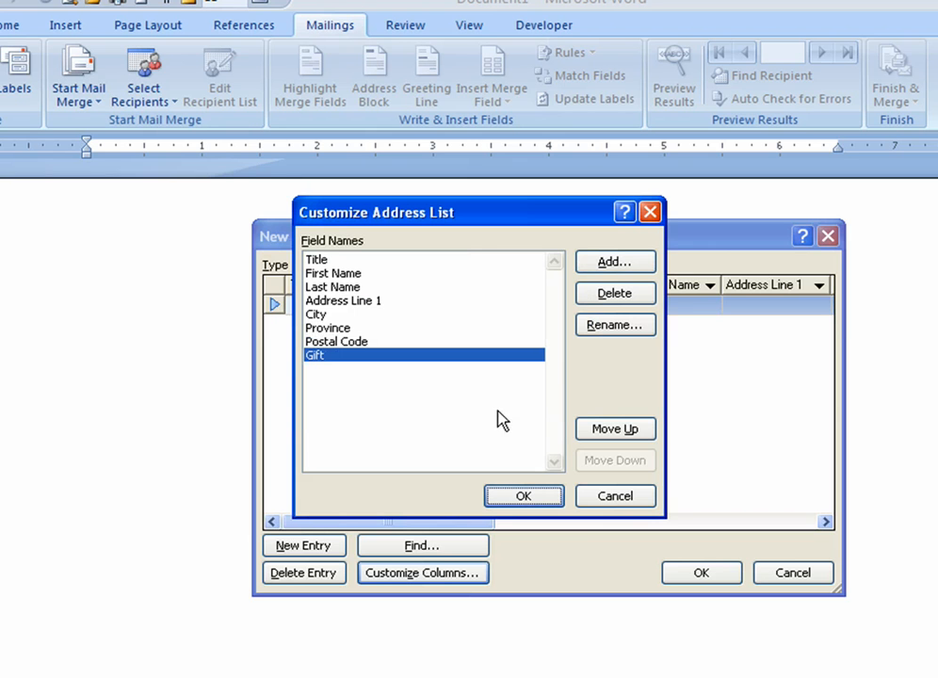
{"action": "left_click", "coordinate": [508, 498]}
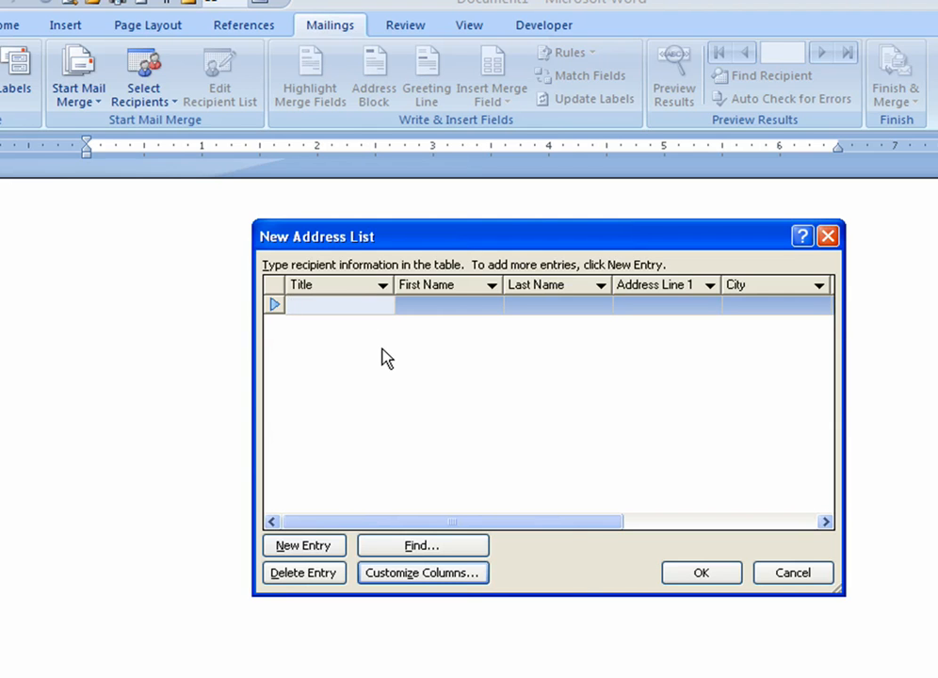
Step: Enter the title Ms. and the first recipient's first and last name in the first row of the address list
{"action": "type", "text": "Ms."}
{"action": "key", "text": "Tab"}
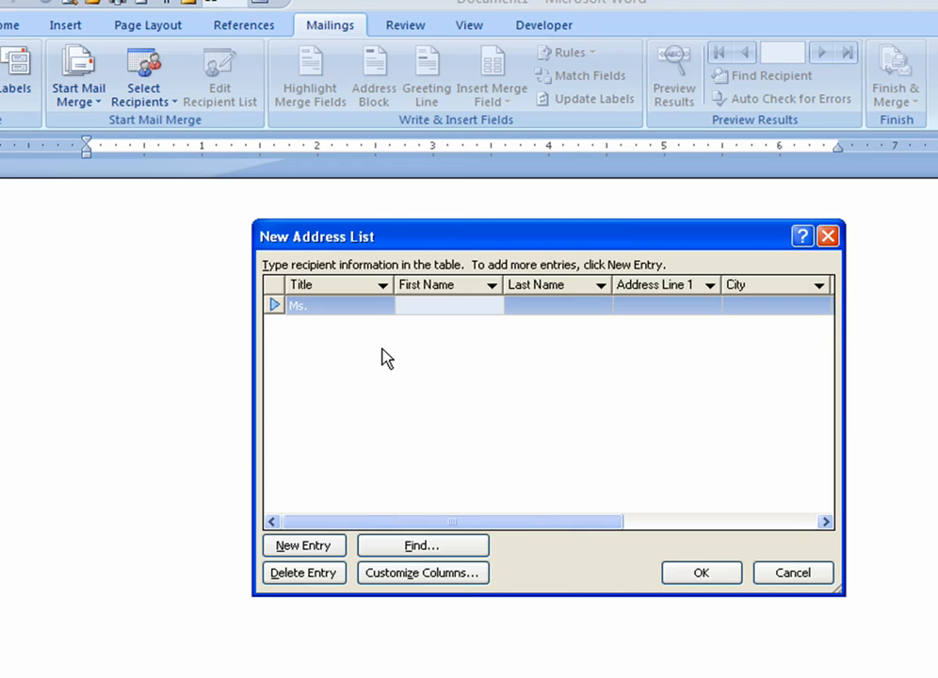
{"action": "type", "text": "Mary"}
{"action": "key", "text": "Tab"}
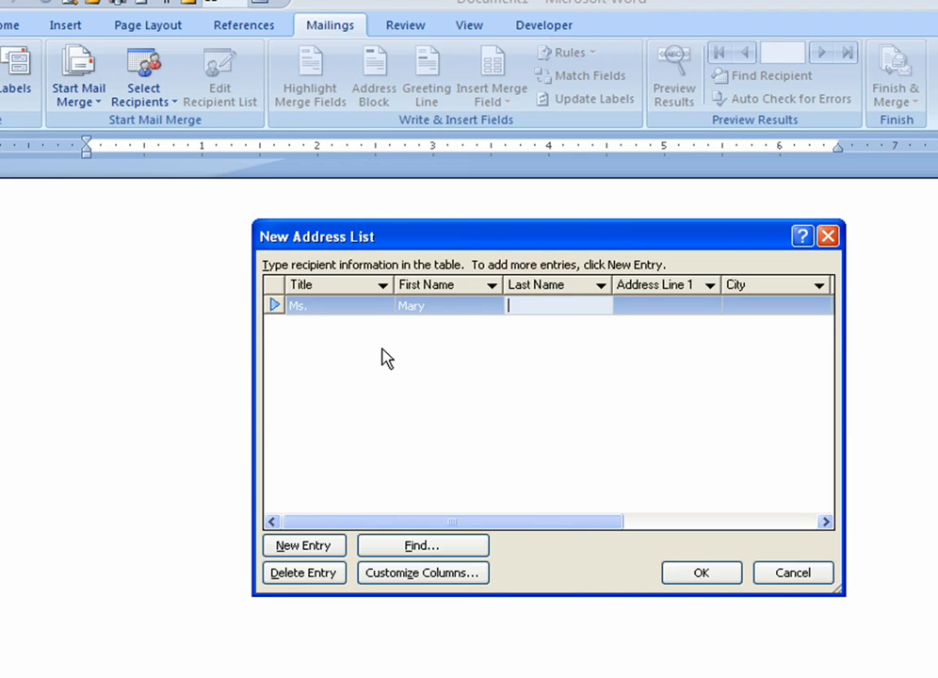
{"action": "type", "text": "Smith"}
{"action": "key", "text": "Tab"}
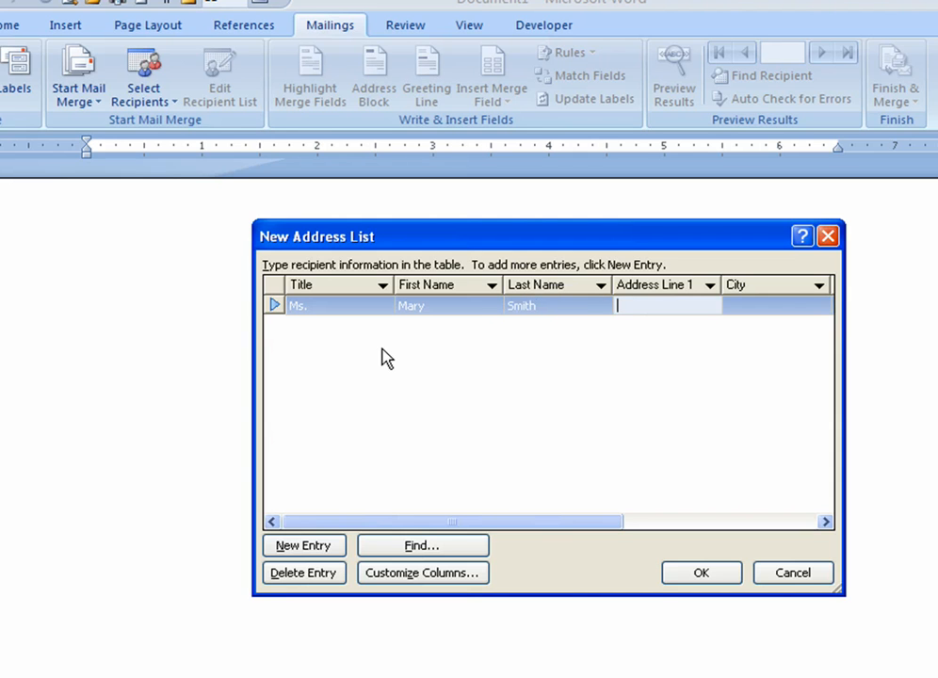
Step: Fill in the first recipient's address line, city, province and postal code, set Gift to Spa Package, and start a second entry
{"action": "type", "text": "Box 2384"}
{"action": "key", "text": "Tab"}
{"action": "type", "text": "Red Dee"}
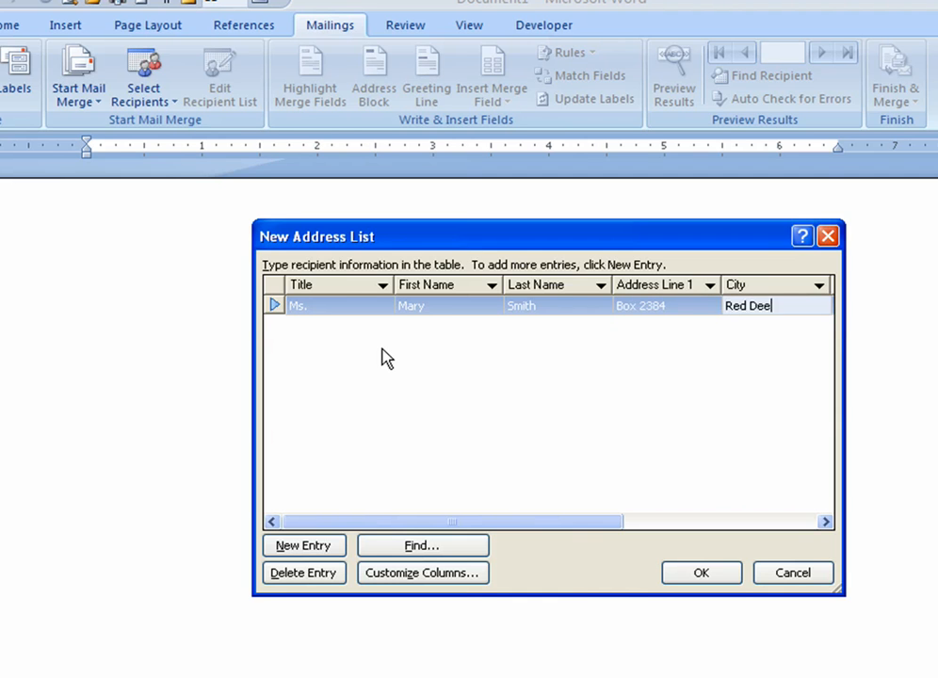
{"action": "key", "text": "Tab"}
{"action": "type", "text": "AB"}
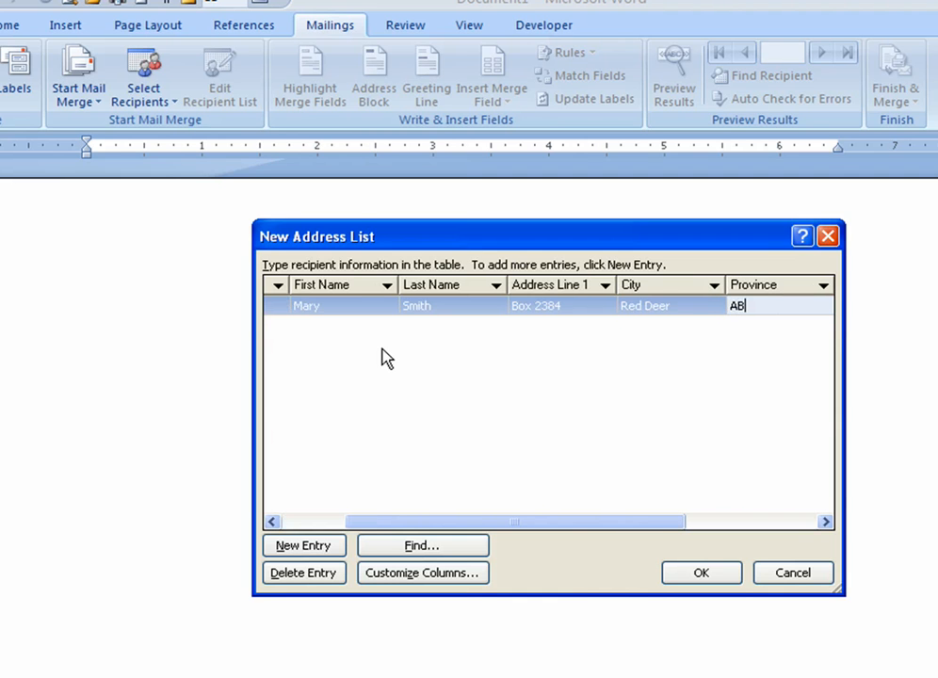
{"action": "key", "text": "Tab"}
{"action": "type", "text": "T"}
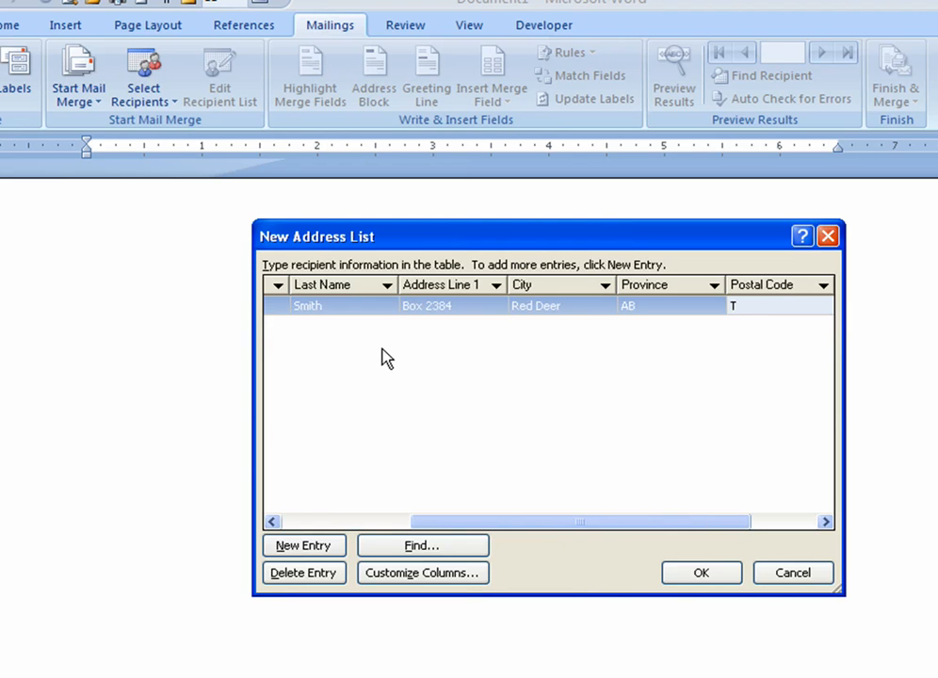
{"action": "type", "text": "9C 2XC"}
{"action": "key", "text": "BackSpace"}
{"action": "key", "text": "Tab"}
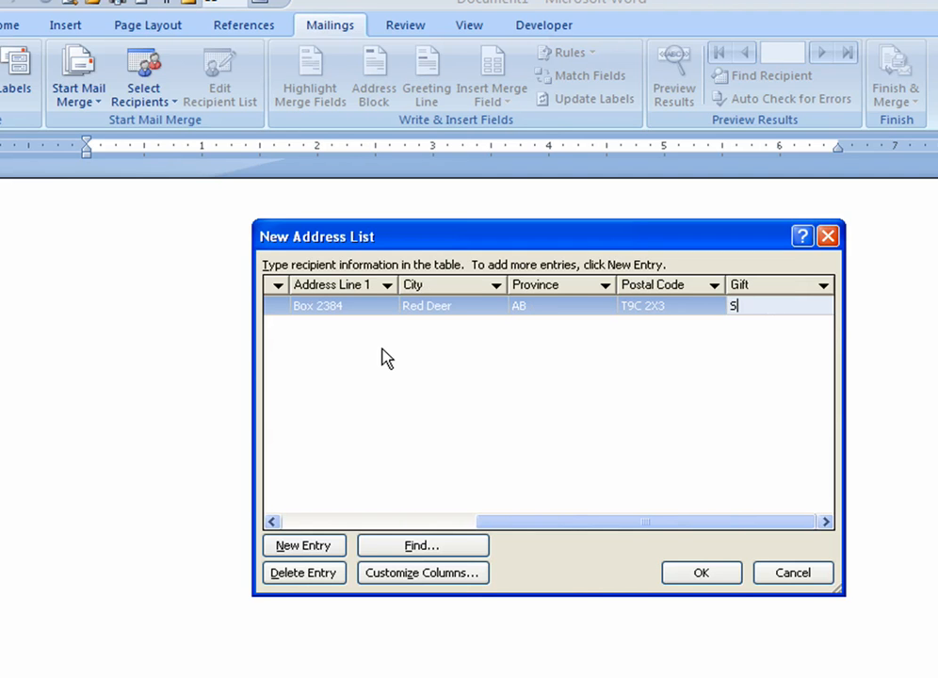
{"action": "type", "text": "Spa Package"}
{"action": "key", "text": "Tab"}
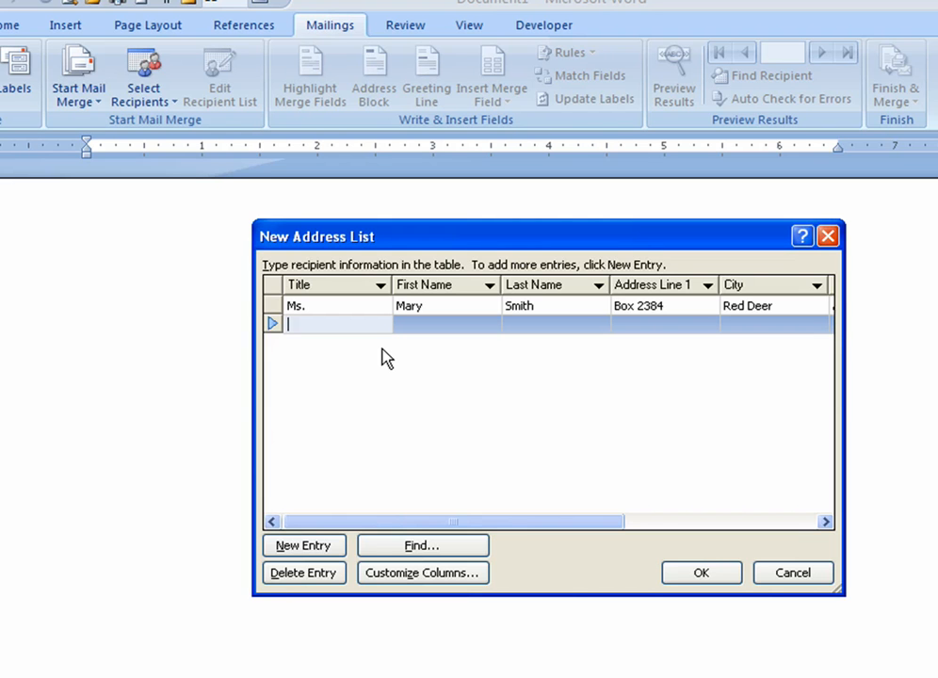
Step: Enter the title Mr. and the second recipient's first and last name in the second row
{"action": "type", "text": "Mr."}
{"action": "key", "text": "Tab"}
{"action": "type", "text": "Henry"}
{"action": "key", "text": "Tab"}
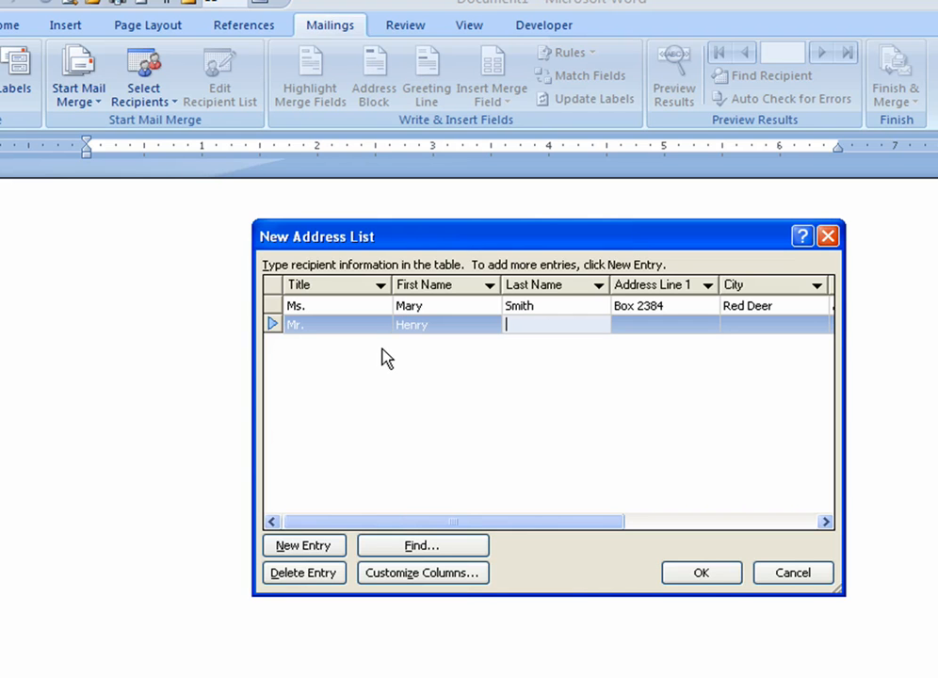
{"action": "type", "text": "Higgins"}
{"action": "key", "text": "Tab"}
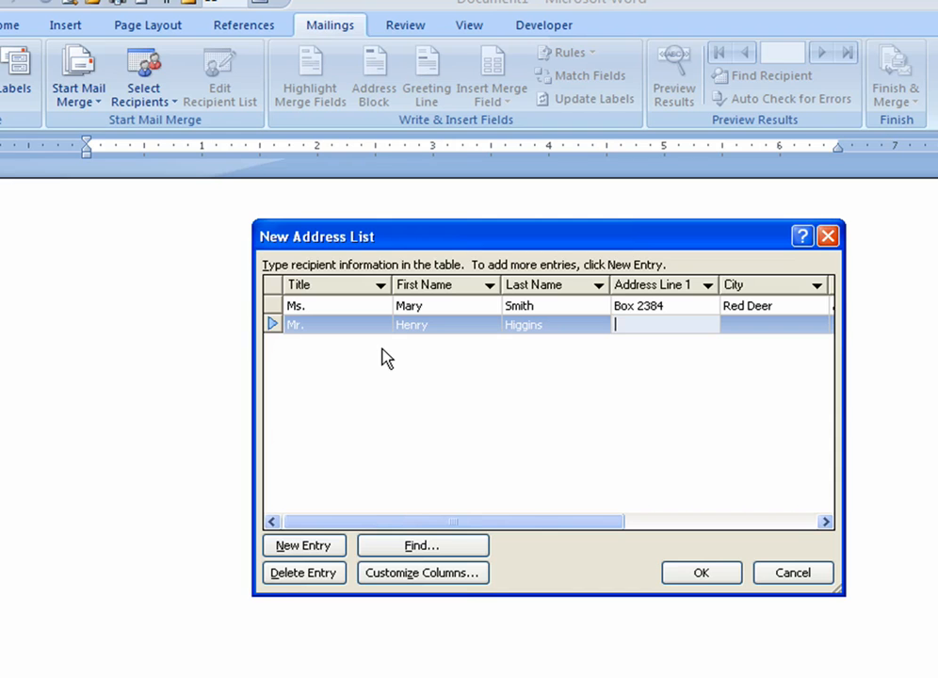
Step: Fill in the second recipient's address line, city, province and postal code, set Gift to Trailer Hitch, and start a third entry
{"action": "type", "text": "R. R. 2"}
{"action": "key", "text": "Tab"}
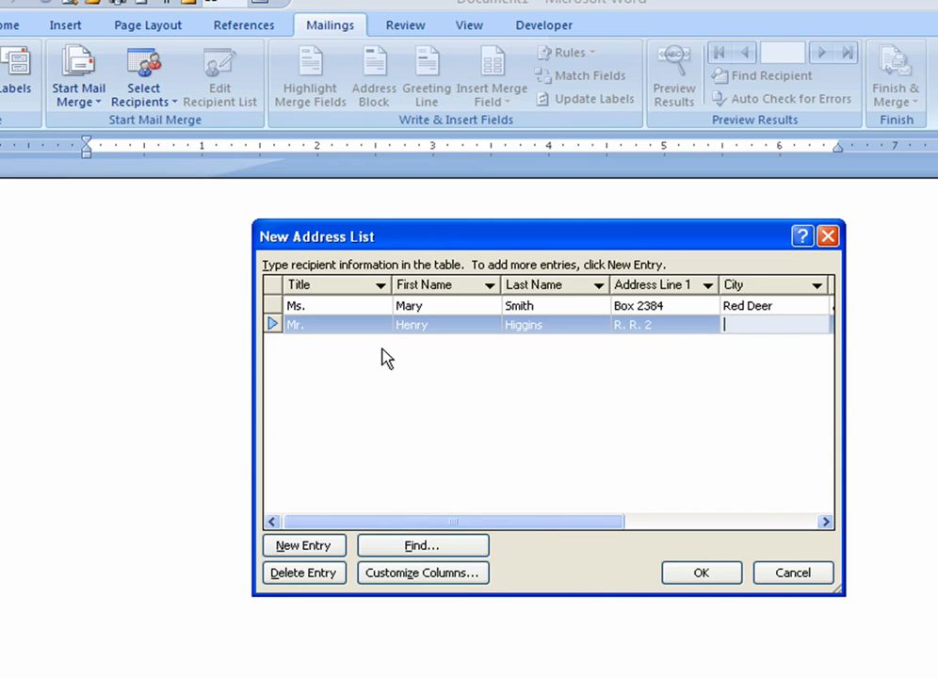
{"action": "type", "text": "Ponoka"}
{"action": "key", "text": "Tab"}
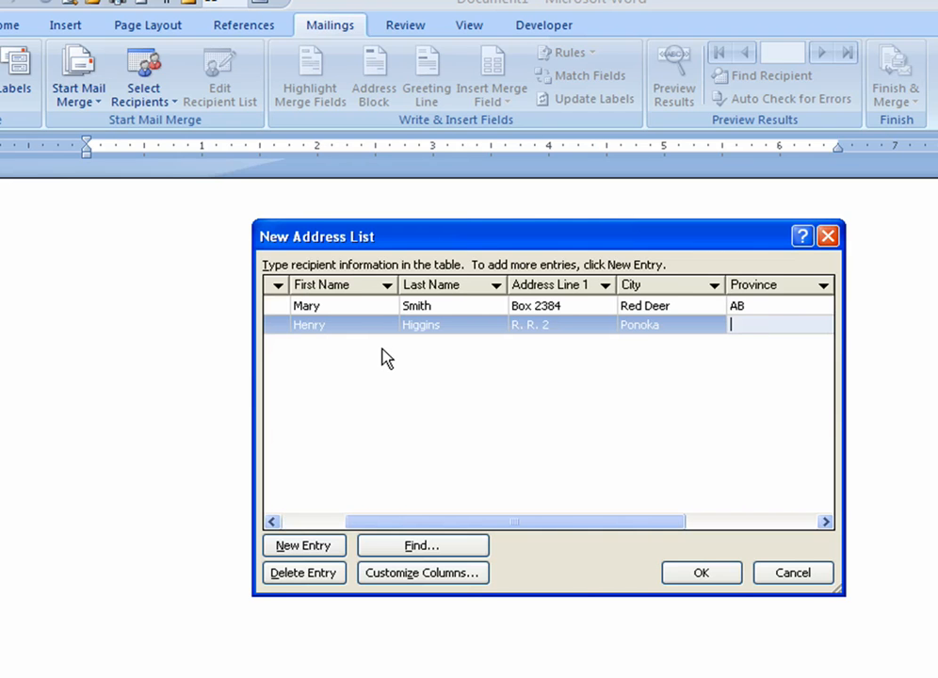
{"action": "type", "text": "AB"}
{"action": "key", "text": "Tab"}
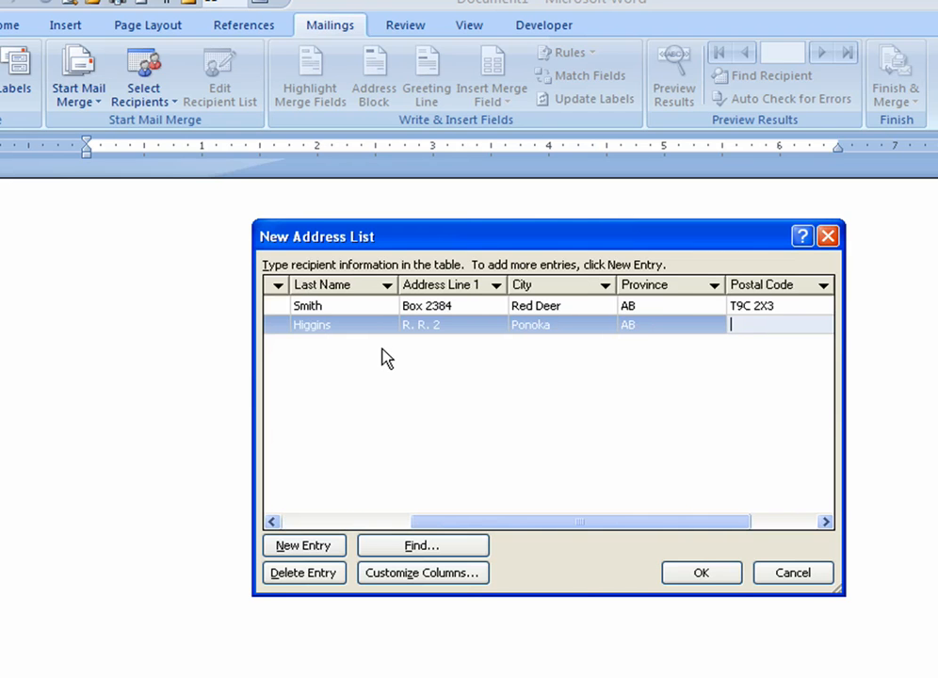
{"action": "type", "text": "C 2S9"}
{"action": "key", "text": "Tab"}
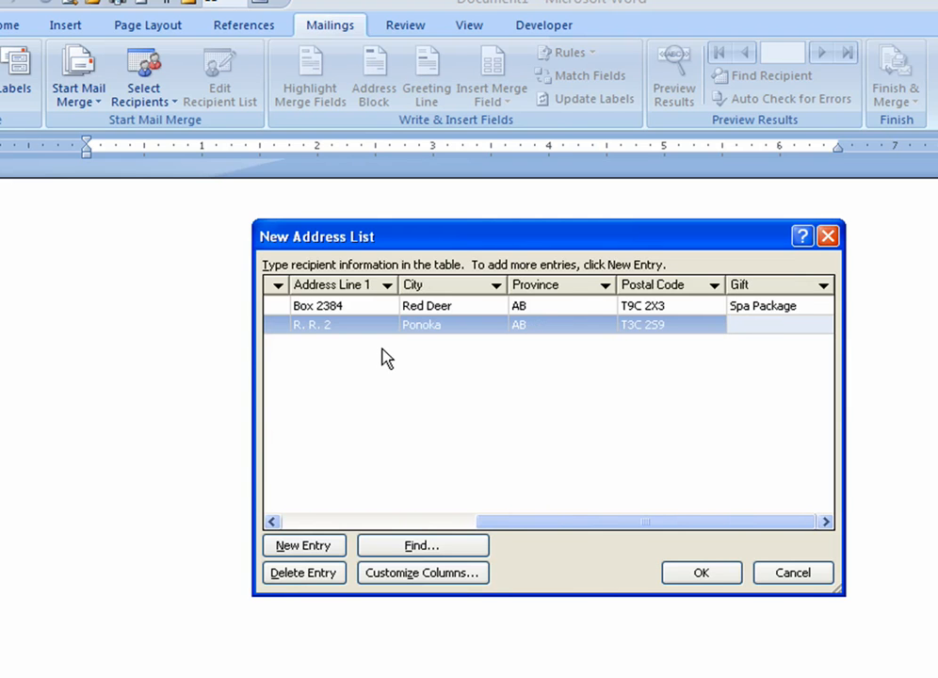
{"action": "type", "text": "Trailer Hitch"}
{"action": "key", "text": "Tab"}
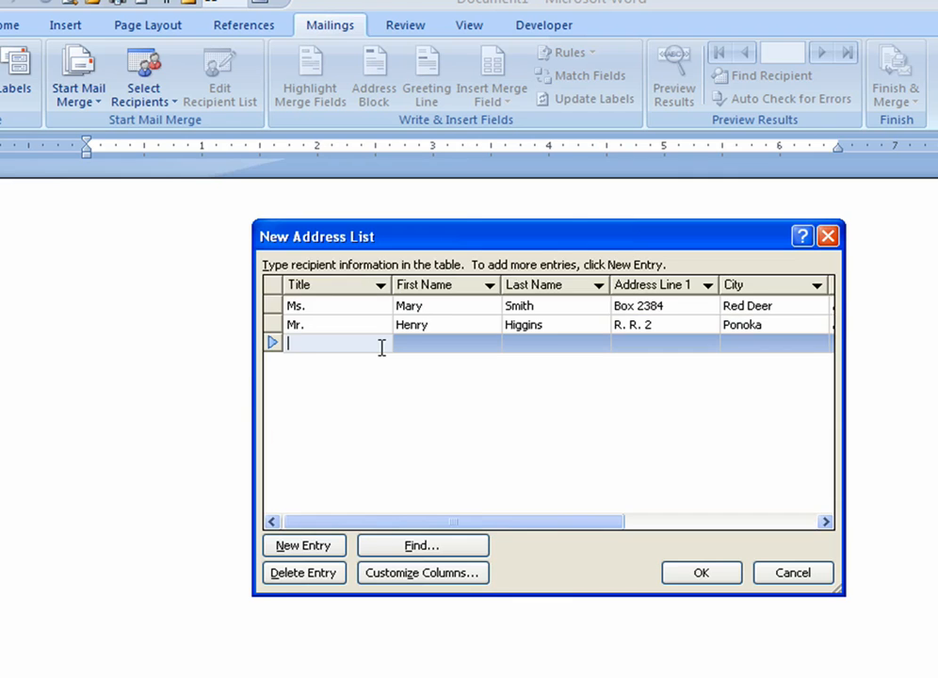
Step: Enter the title Mrs. and the third recipient's first and last name in the third row
{"action": "type", "text": "Mrs."}
{"action": "key", "text": "Tab"}
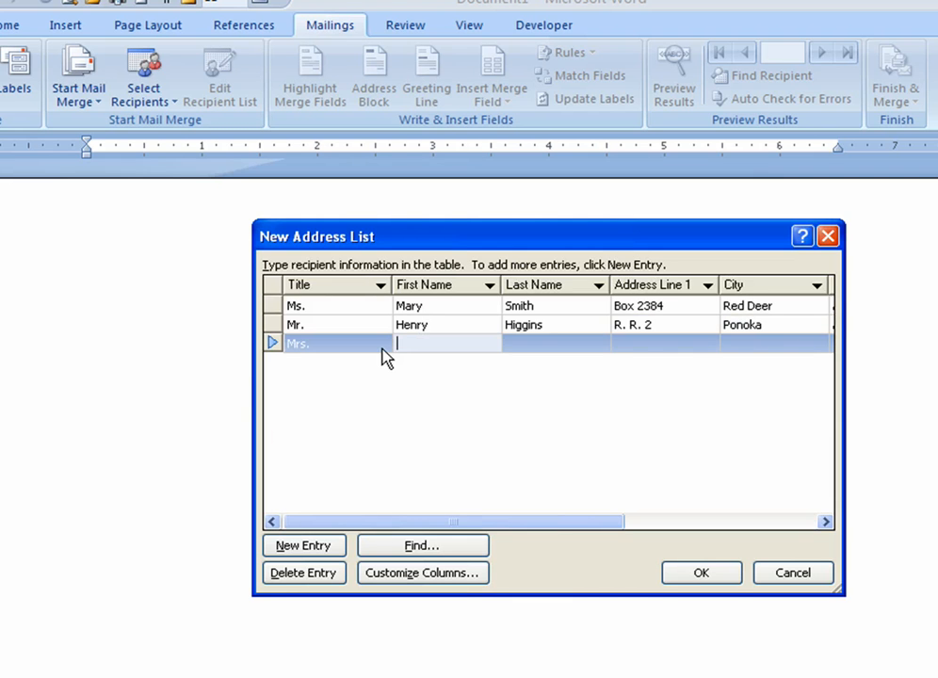
{"action": "type", "text": "Ethel"}
{"action": "key", "text": "Tab"}
{"action": "type", "text": "W"}
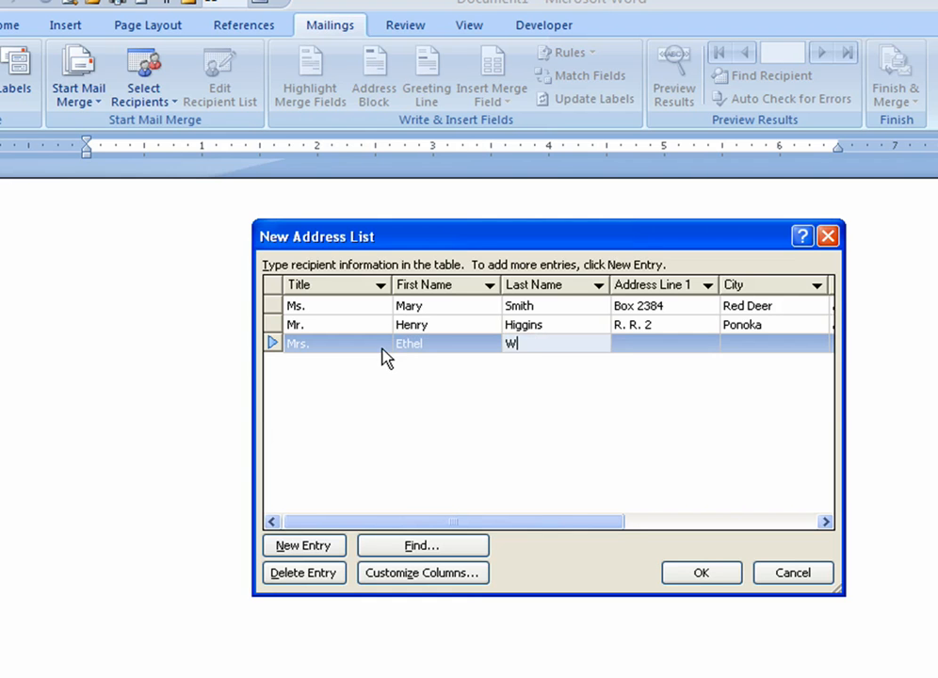
{"action": "type", "text": "aters"}
{"action": "key", "text": "Tab"}
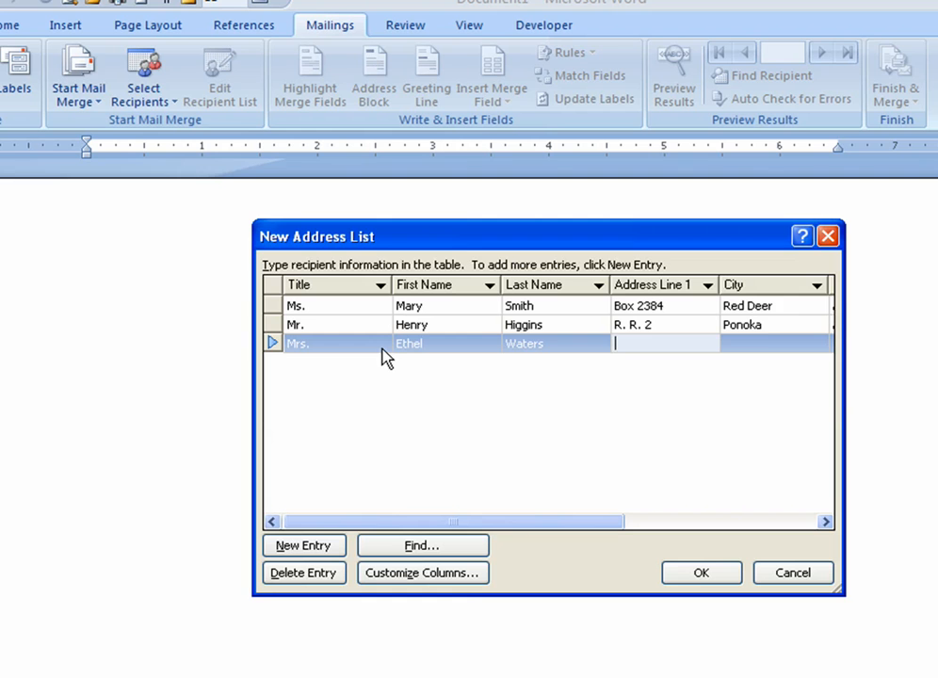
Step: Fill in the third recipient's address line, city, province and postal code, and set Gift to Corner Gas DVD
{"action": "type", "text": "38 Wilson Crescent"}
{"action": "key", "text": "Tab"}
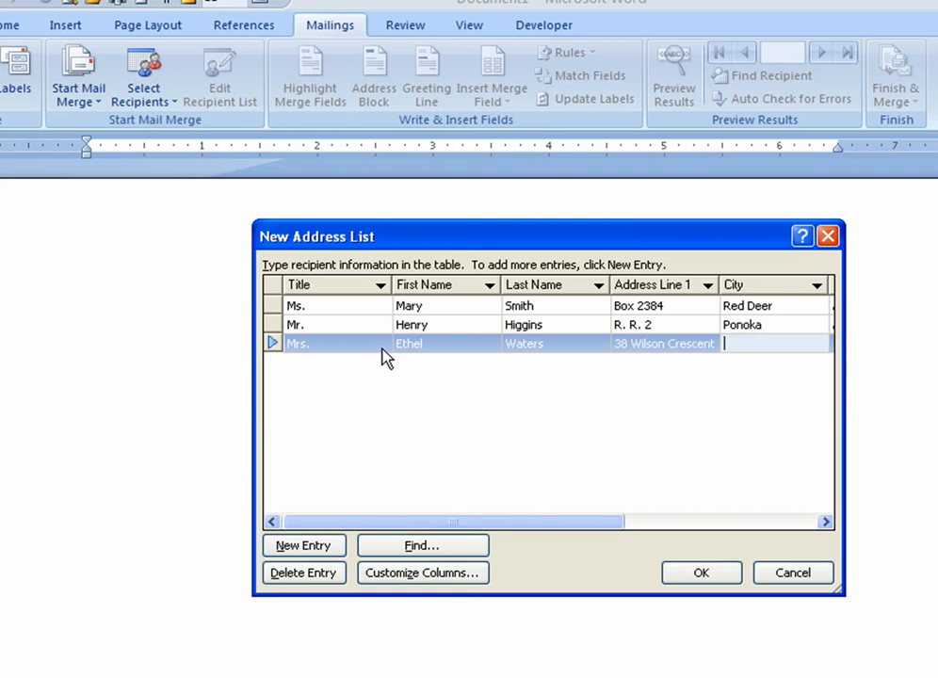
{"action": "type", "text": "Blackfalds"}
{"action": "key", "text": "Tab"}
{"action": "type", "text": "AB"}
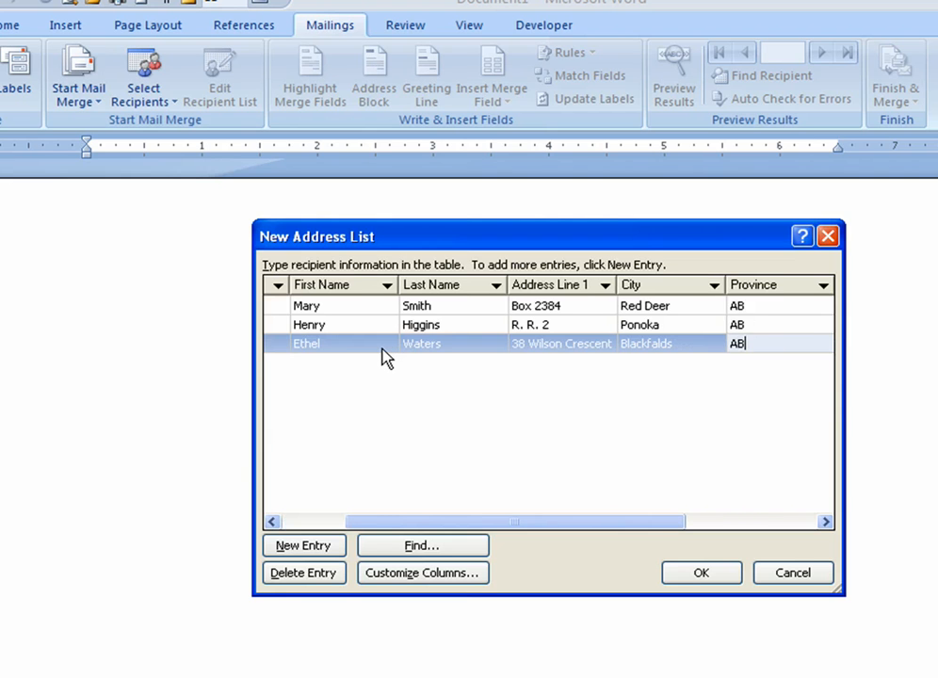
{"action": "key", "text": "Tab"}
{"action": "type", "text": "T3"}
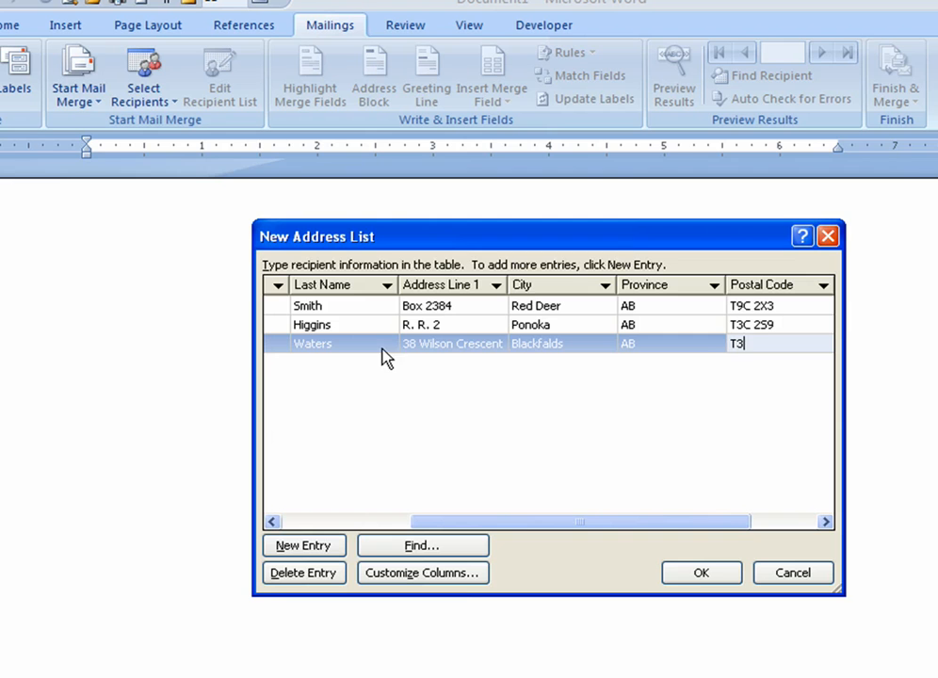
{"action": "type", "text": "C 4X8"}
{"action": "key", "text": "Tab"}
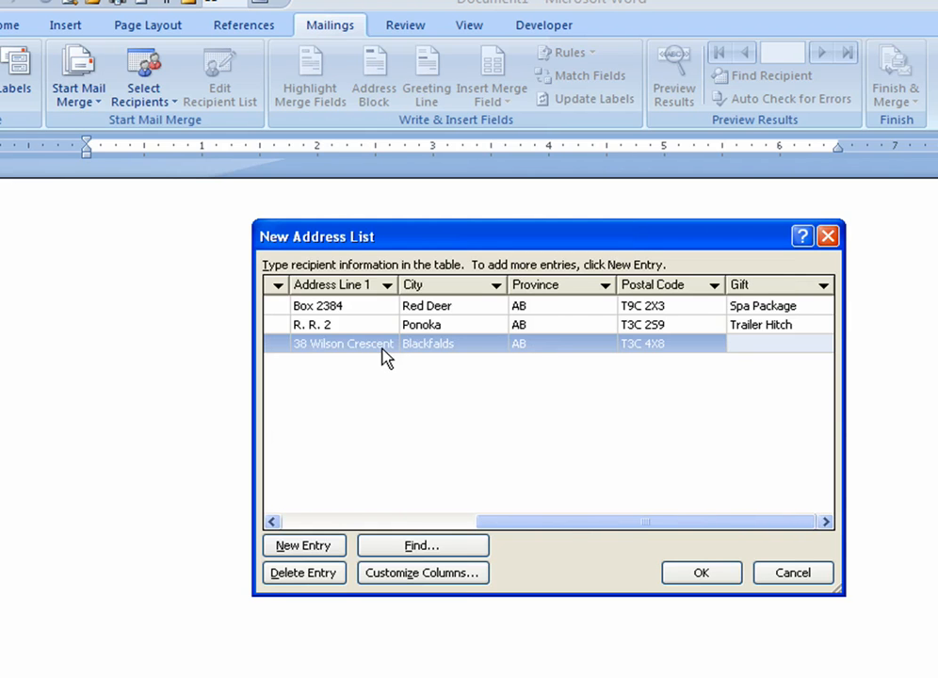
{"action": "type", "text": "Corner Gas DVD"}
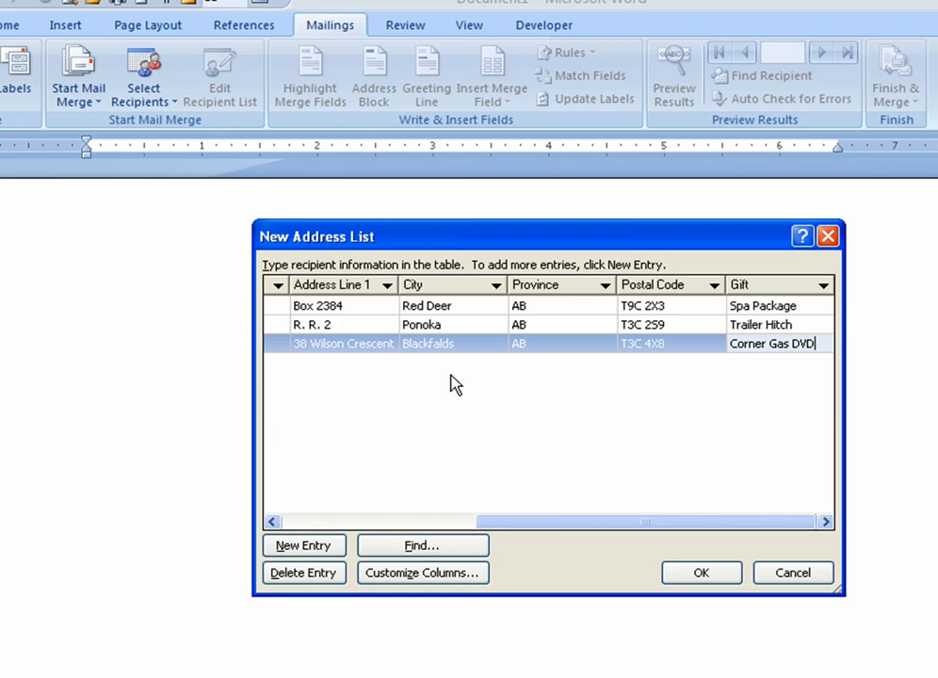
Step: Finish the address list and save it as Christmas List in a new Desktop folder named Mail Merge
{"action": "left_click", "coordinate": [703, 574]}
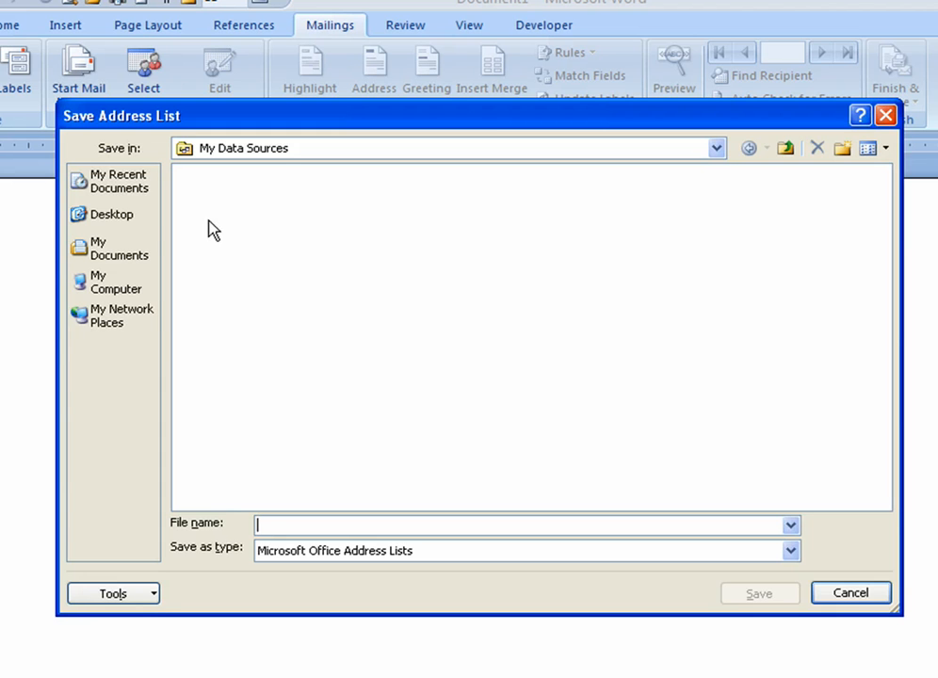
{"action": "left_click", "coordinate": [120, 219]}
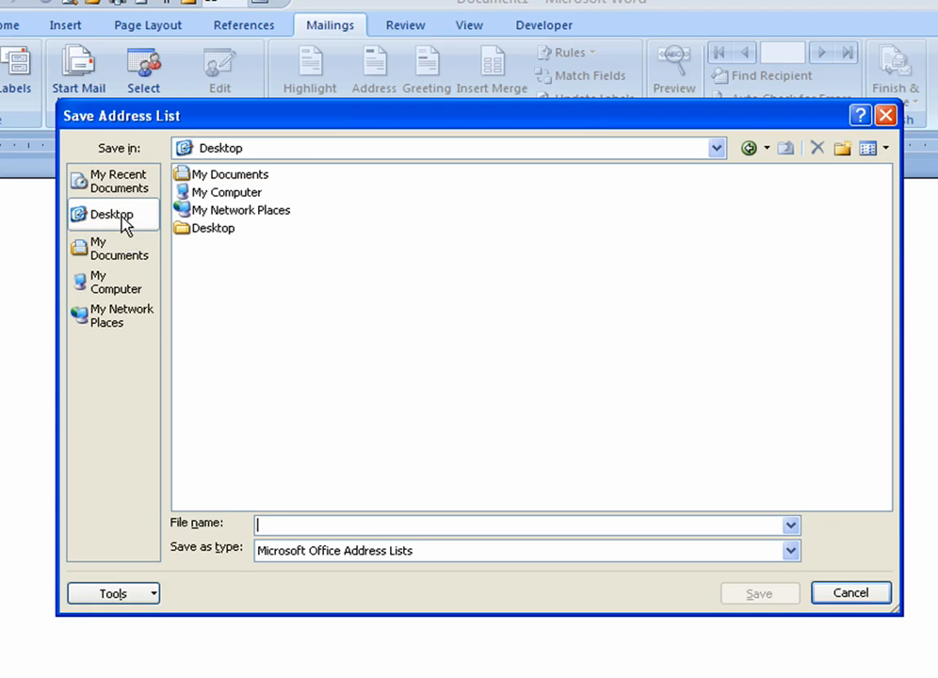
{"action": "left_click", "coordinate": [844, 149]}
{"action": "type", "text": "Mail Merge"}
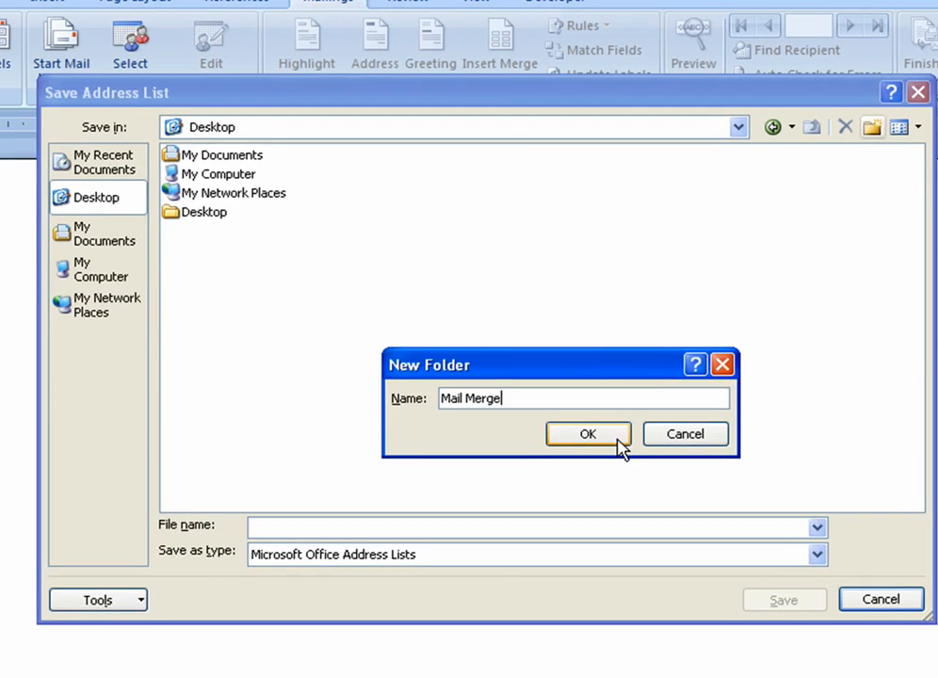
{"action": "left_click", "coordinate": [400, 557]}
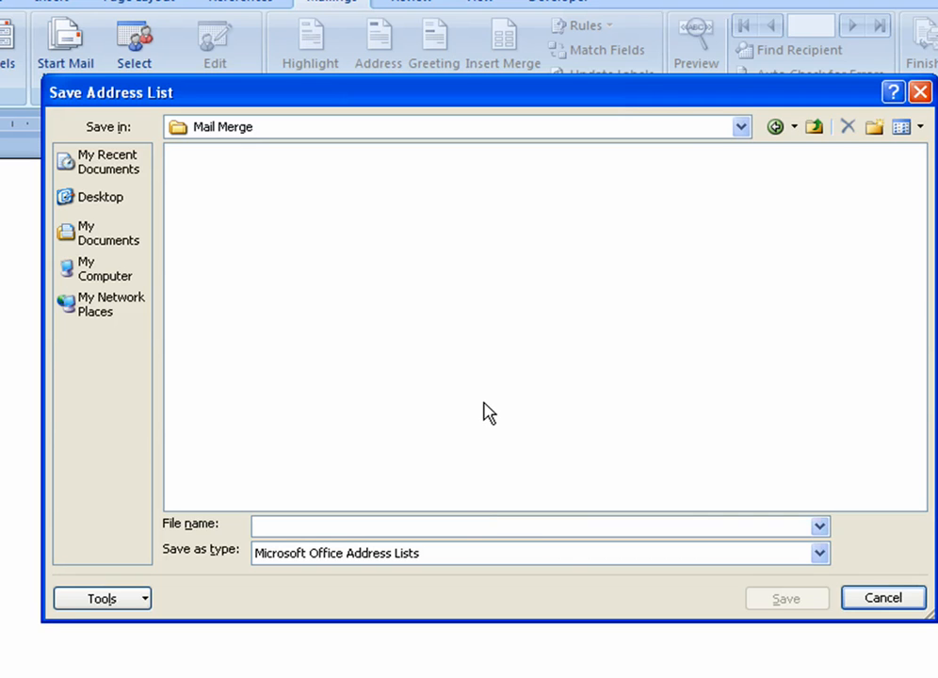
{"action": "type", "text": "Christmas List"}
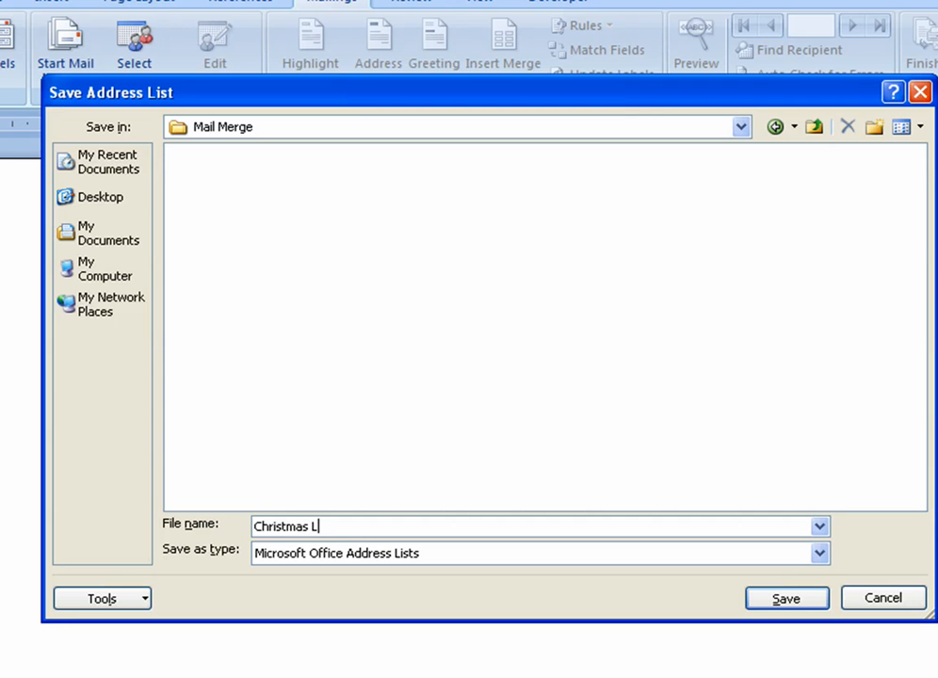
{"action": "left_click", "coordinate": [764, 605]}
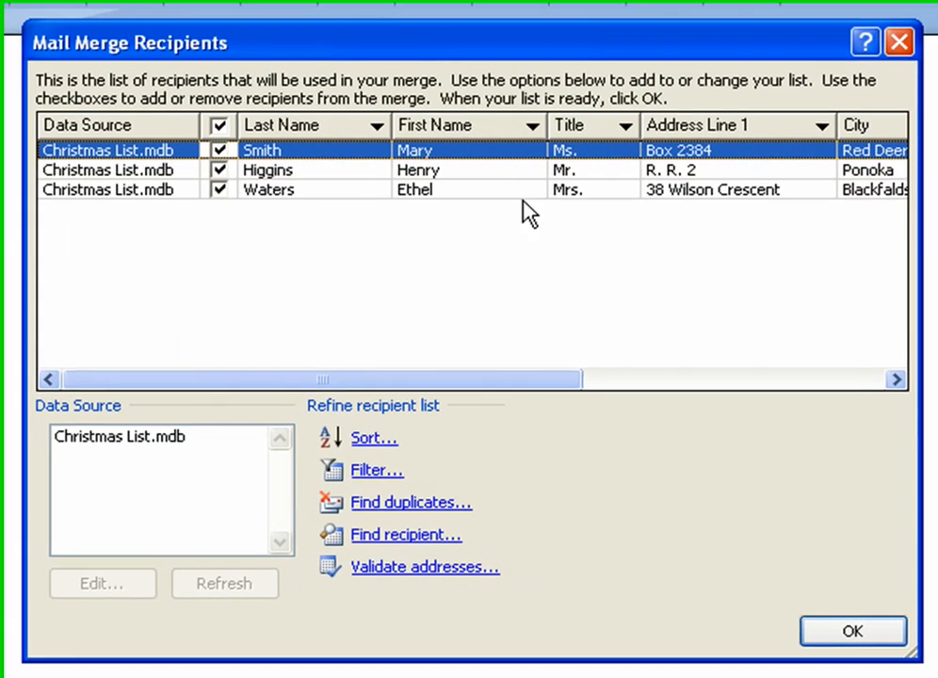
Step: Review the merge recipients' columns, accept the list with all recipients included, and advance the wizard to writing the letter
{"action": "left_click_drag", "start_coordinate": [508, 375], "coordinate": [637, 384]}
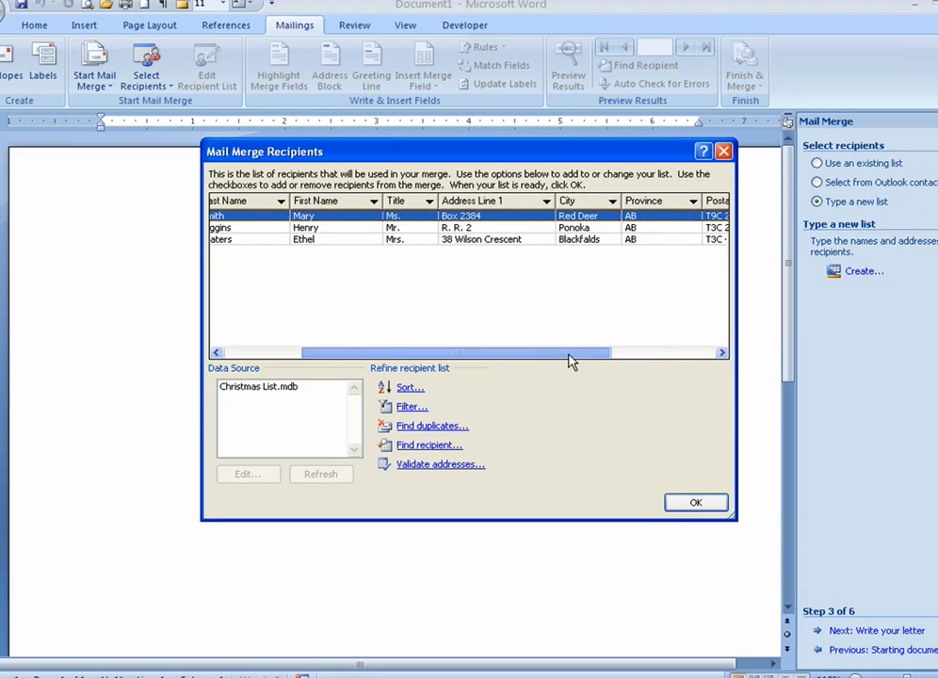
{"action": "left_click_drag", "start_coordinate": [568, 358], "coordinate": [479, 346]}
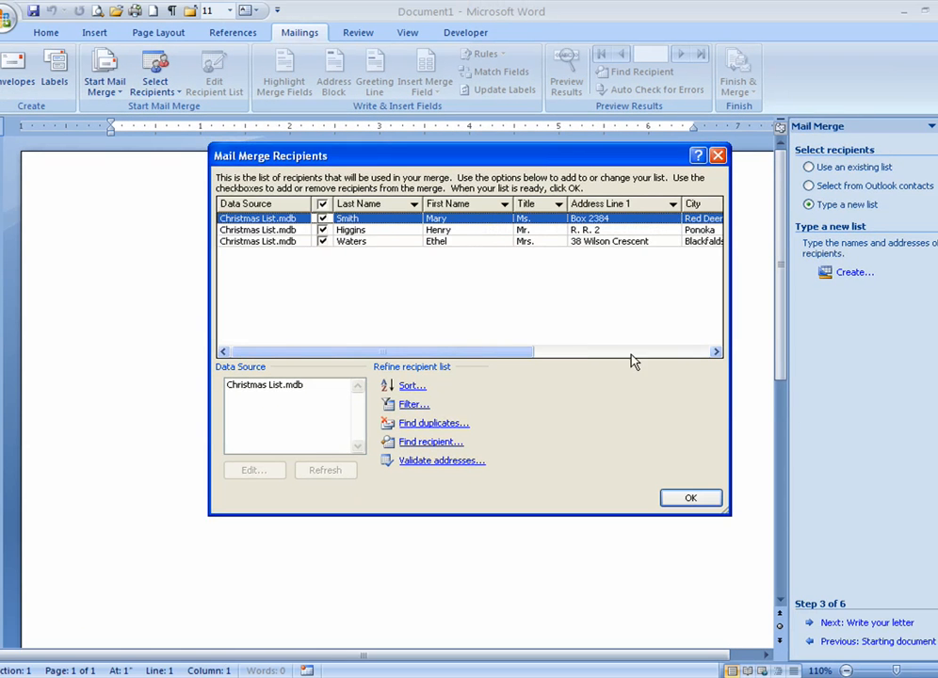
{"action": "left_click", "coordinate": [698, 499]}
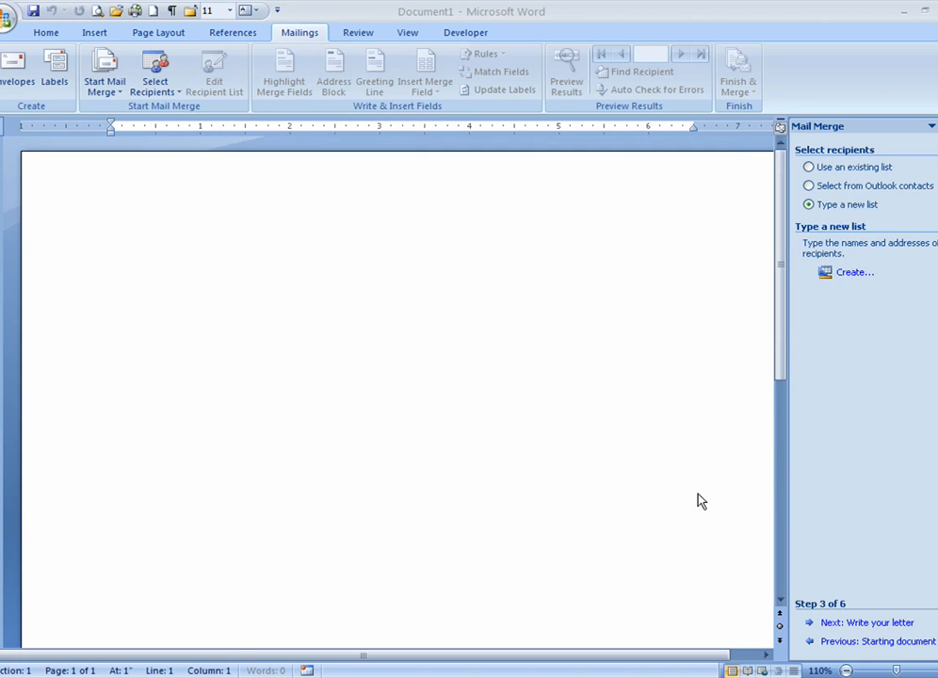
{"action": "left_click", "coordinate": [865, 623]}
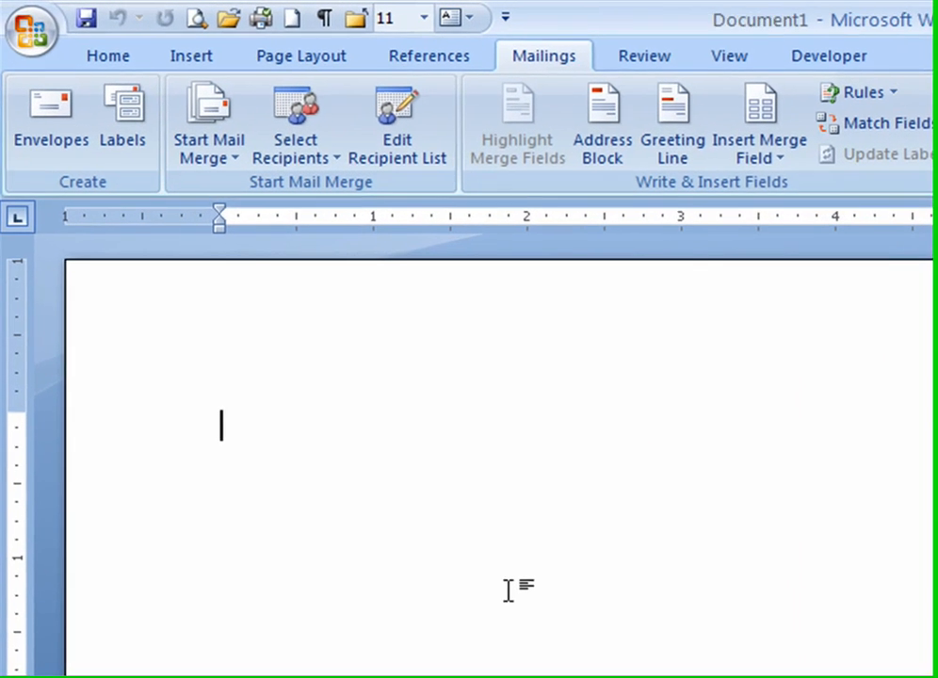
Step: Insert the current date as a field at the start of the letter, followed by three line breaks
{"action": "key", "text": "alt+shift+d"}
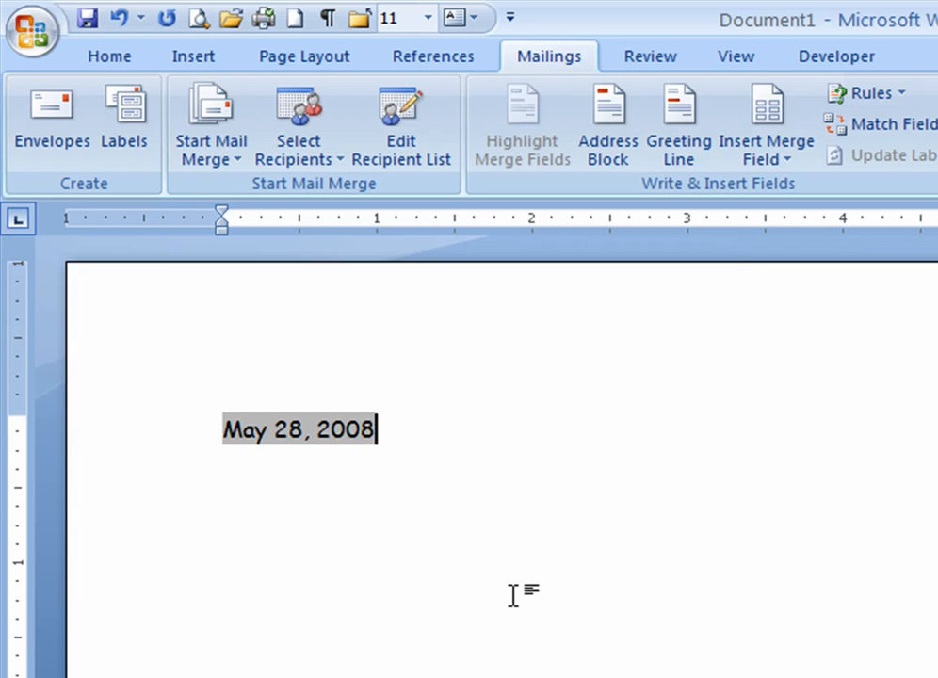
{"action": "key", "text": "Return"}
{"action": "key", "text": "Return"}
{"action": "key", "text": "Return"}
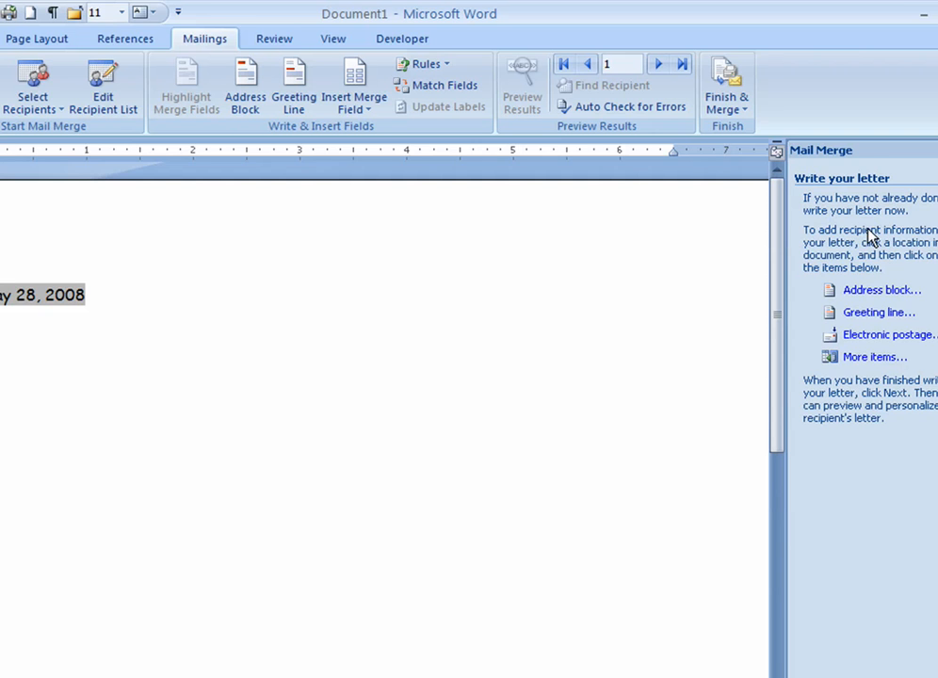
Step: Insert an address block with the recipient's title and full name plus postal address below the date, followed by two line breaks
{"action": "left_click", "coordinate": [875, 293]}
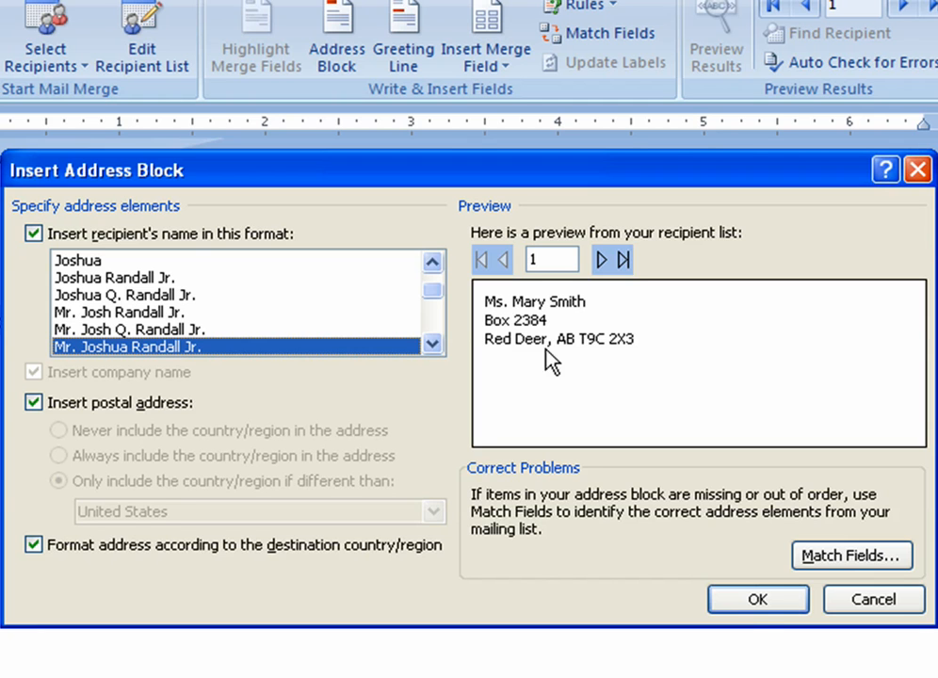
{"action": "left_click", "coordinate": [743, 603]}
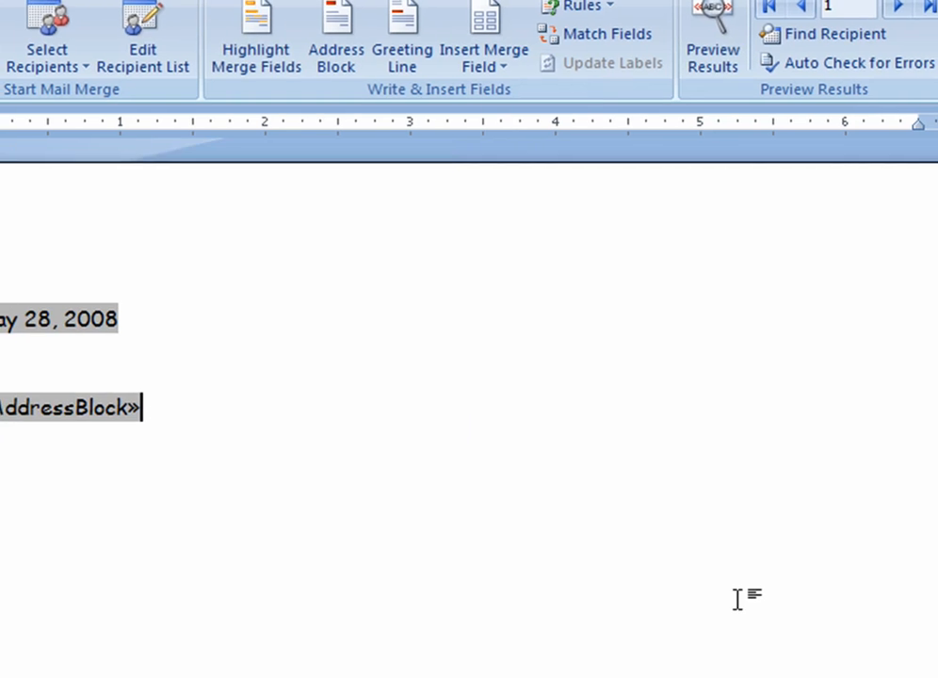
{"action": "key", "text": "Return"}
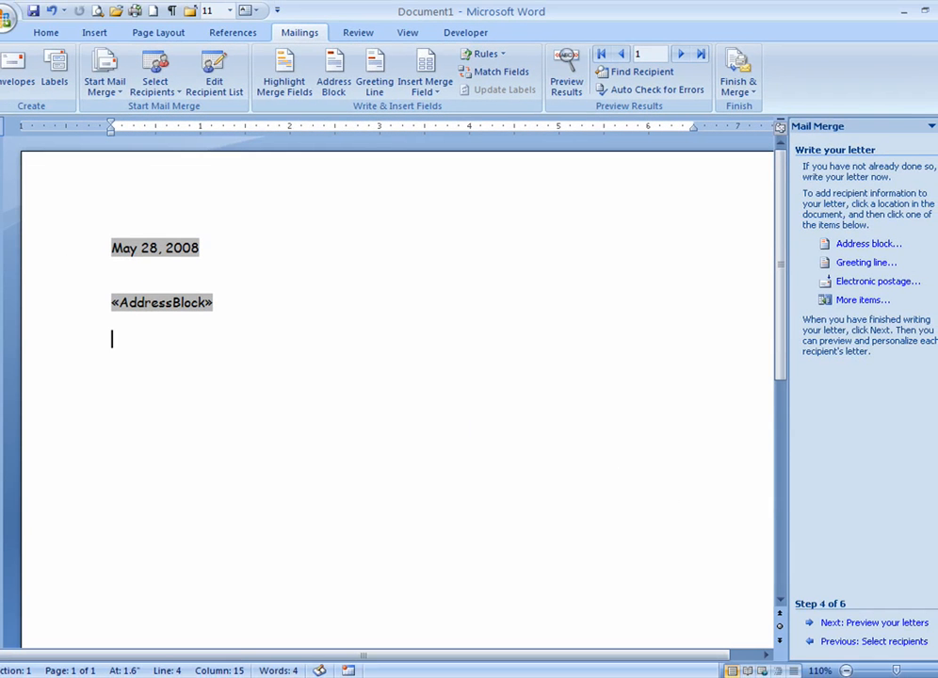
{"action": "key", "text": "Return"}
Step: Insert a greeting line using Dear, the first-name-only format and a comma
{"action": "left_click", "coordinate": [852, 264]}
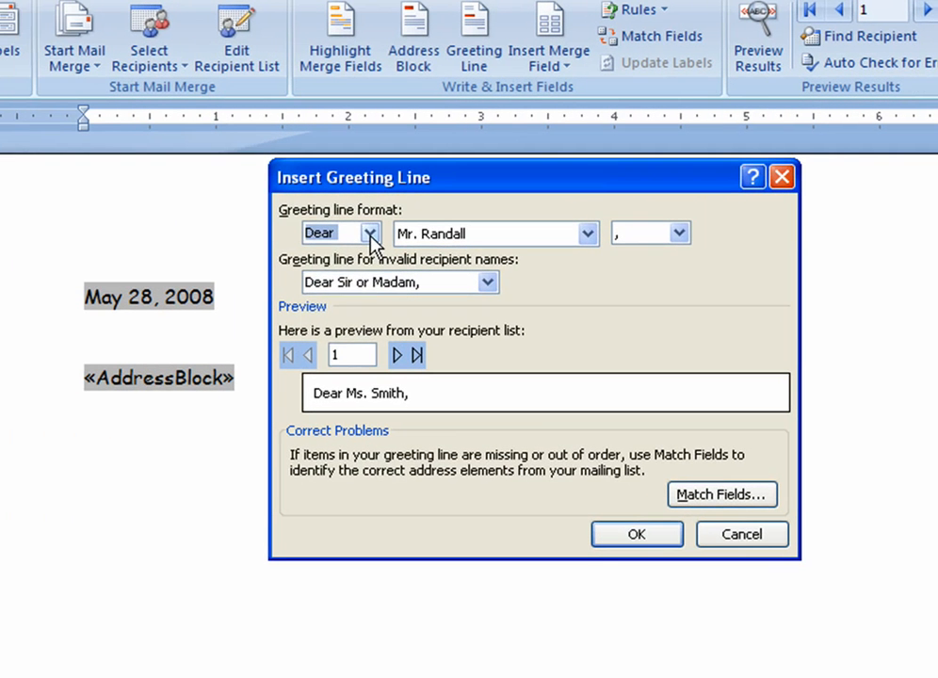
{"action": "left_click", "coordinate": [284, 231]}
{"action": "left_click", "coordinate": [371, 237]}
{"action": "left_click", "coordinate": [591, 236]}
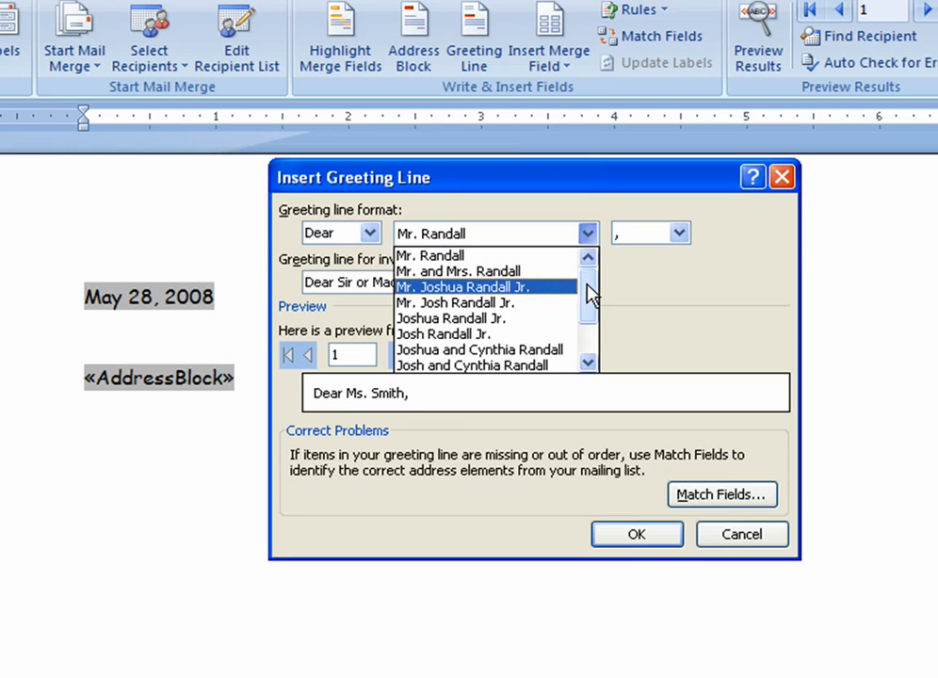
{"action": "left_click_drag", "start_coordinate": [591, 294], "coordinate": [592, 320]}
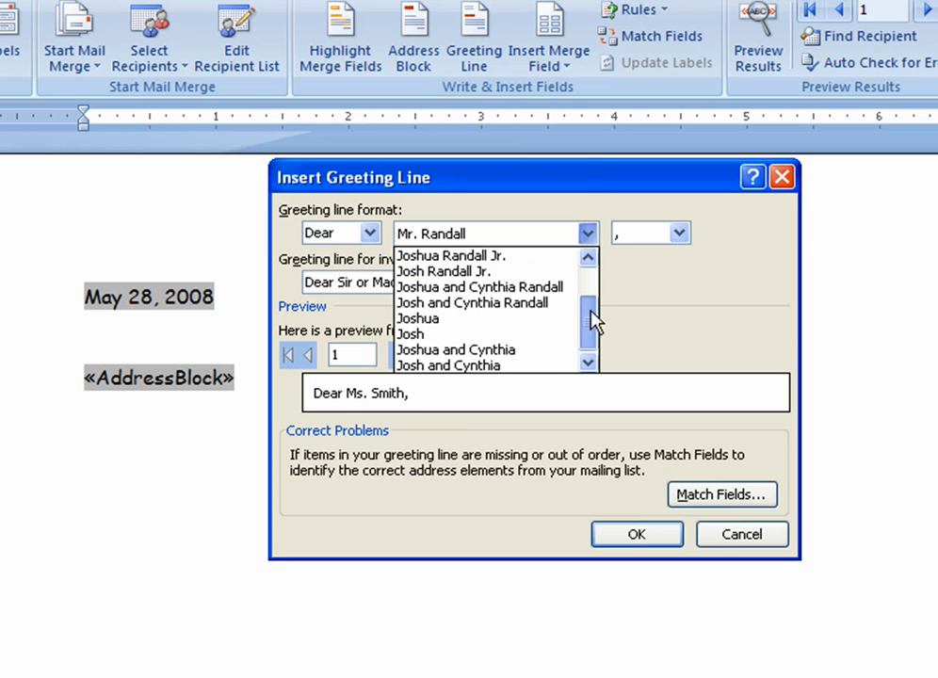
{"action": "left_click", "coordinate": [525, 325]}
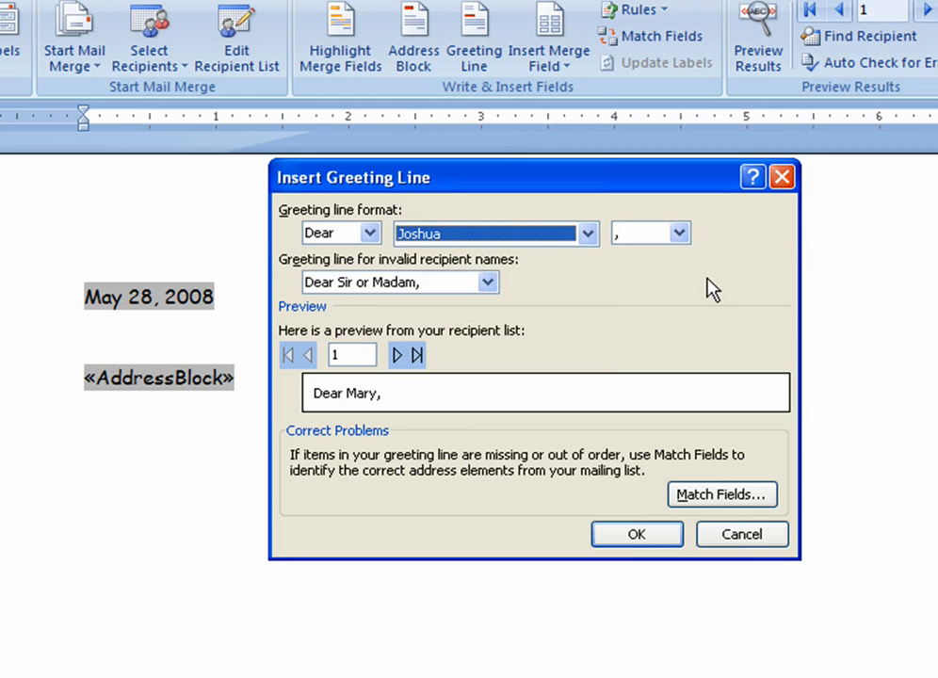
{"action": "left_click", "coordinate": [678, 233]}
{"action": "left_click", "coordinate": [682, 238]}
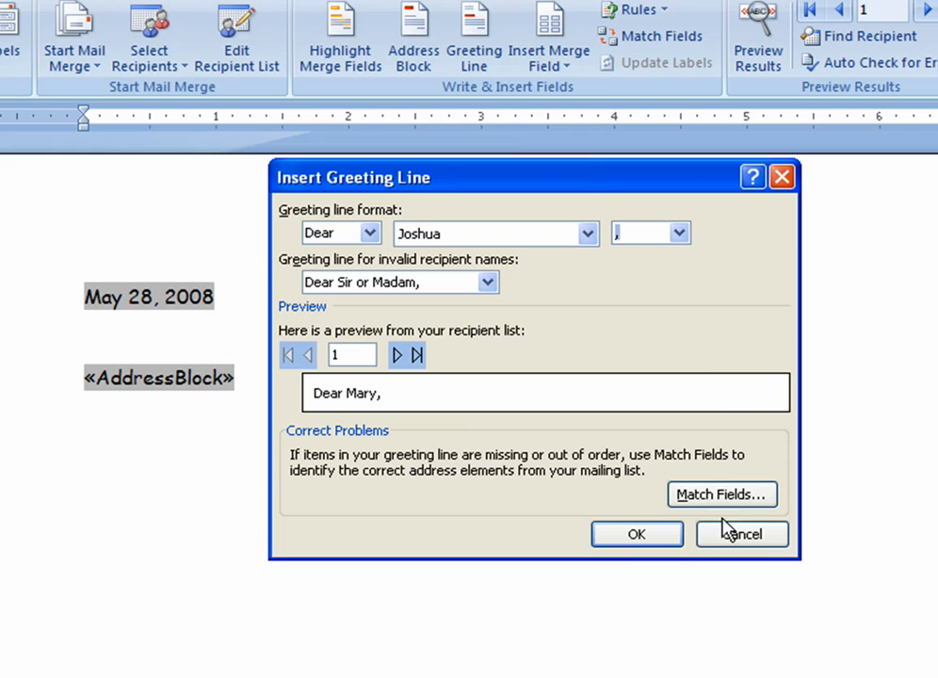
{"action": "left_click", "coordinate": [638, 535]}
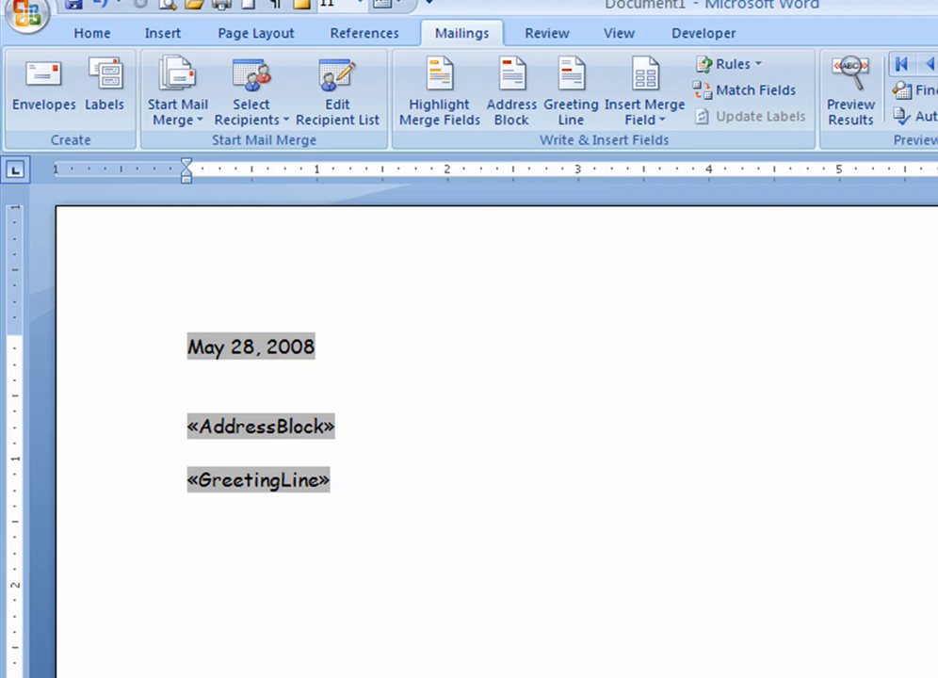
Step: Write below the greeting: "I hope you are having a good Fall season. This year for Christmas, I would like you to send me a"
{"action": "type", "text": "I hop yo"}
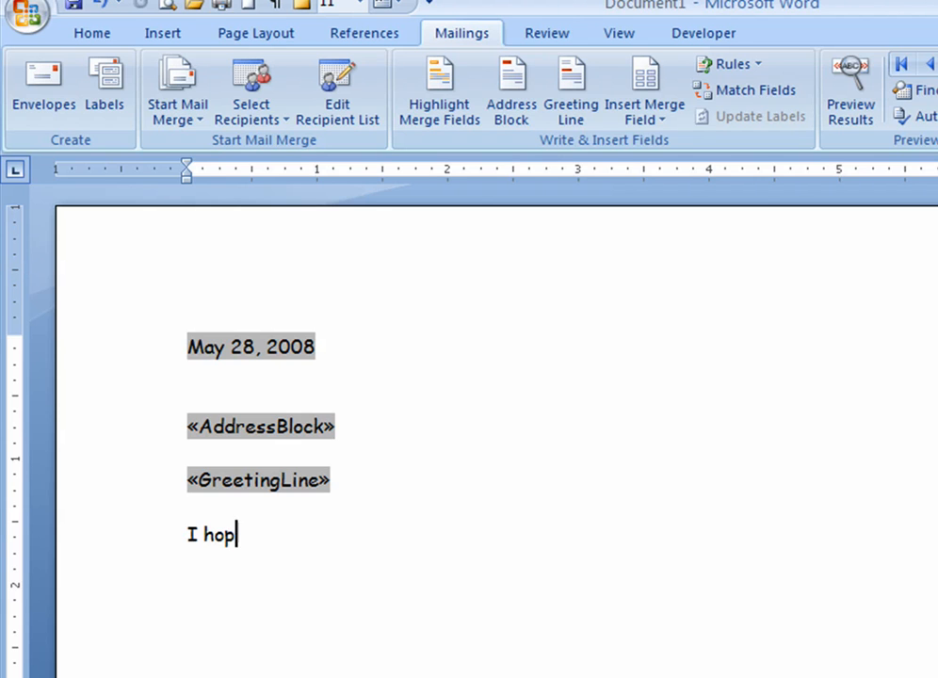
{"action": "key", "text": "BackSpace"}
{"action": "key", "text": "BackSpace"}
{"action": "key", "text": "BackSpace"}
{"action": "type", "text": "e you are having a"}
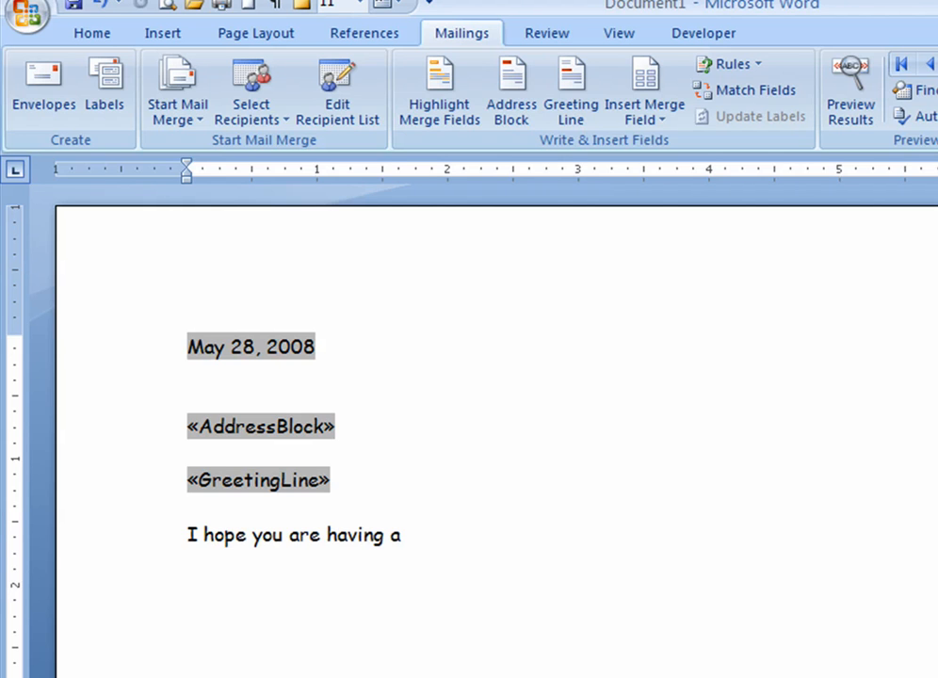
{"action": "type", "text": " good Fall seas"}
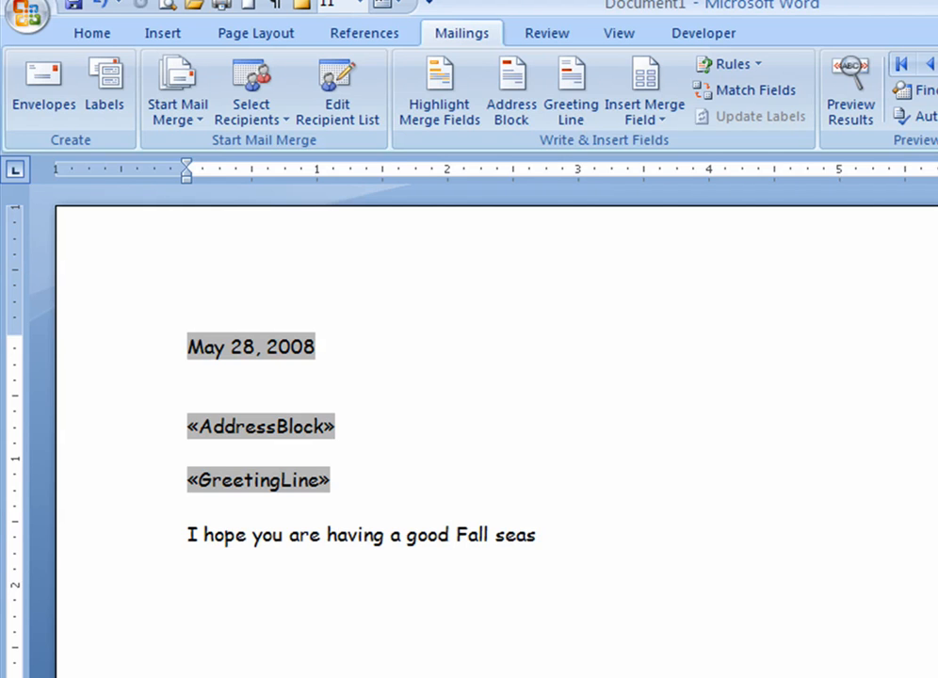
{"action": "type", "text": "on.  This year f"}
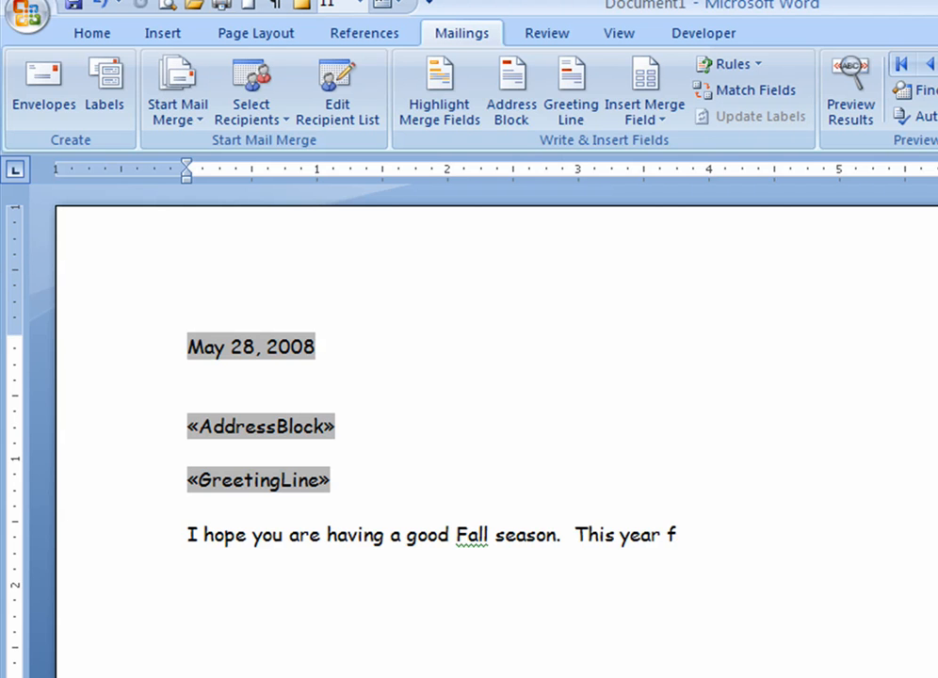
{"action": "type", "text": "or Christma"}
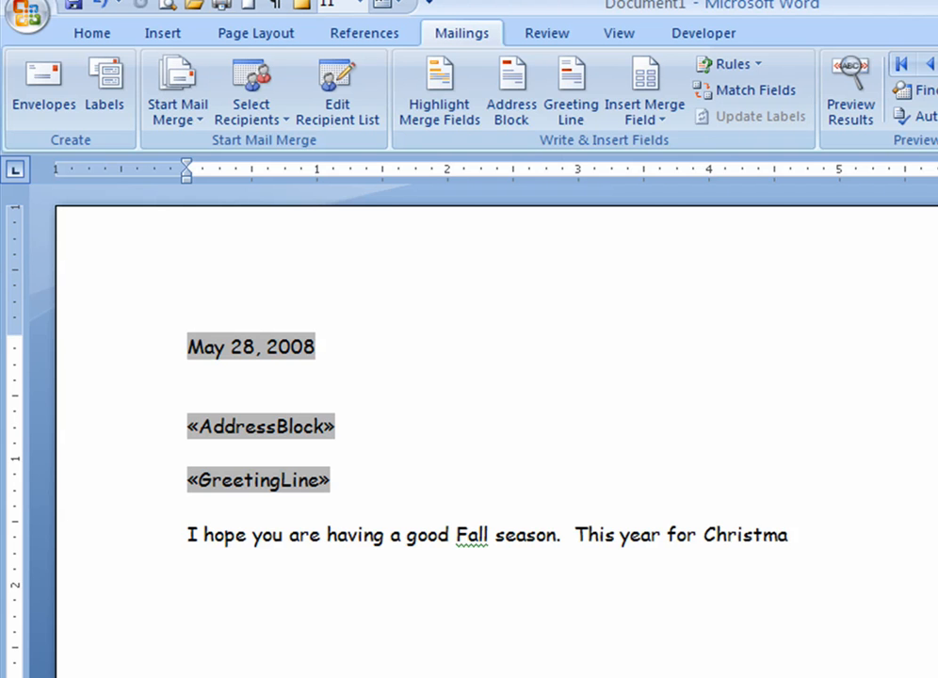
{"action": "type", "text": "s, I would l"}
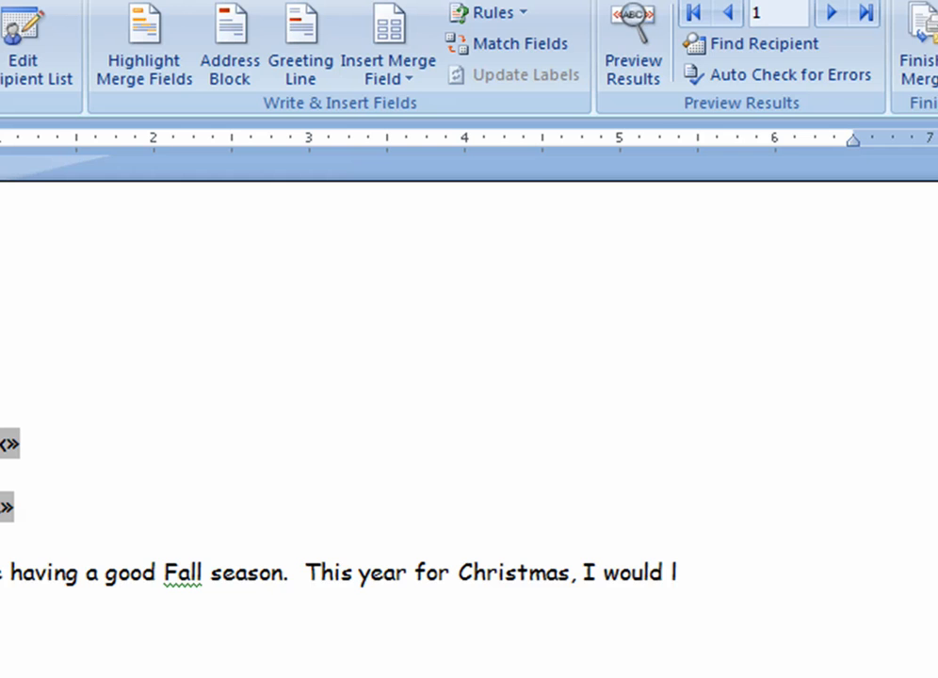
{"action": "type", "text": "ike you to send"}
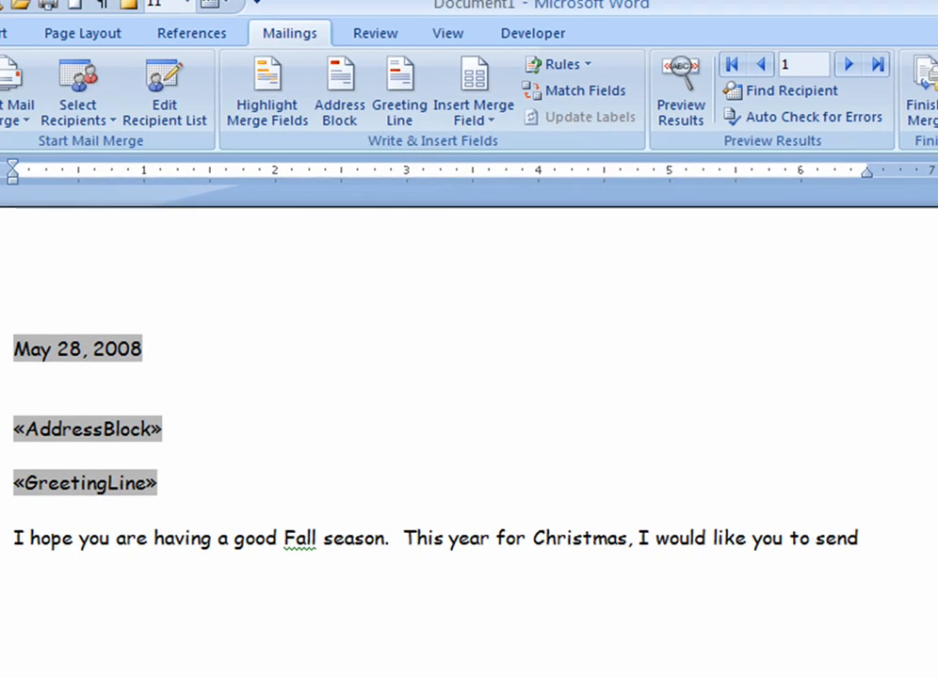
{"action": "type", "text": " me a"}
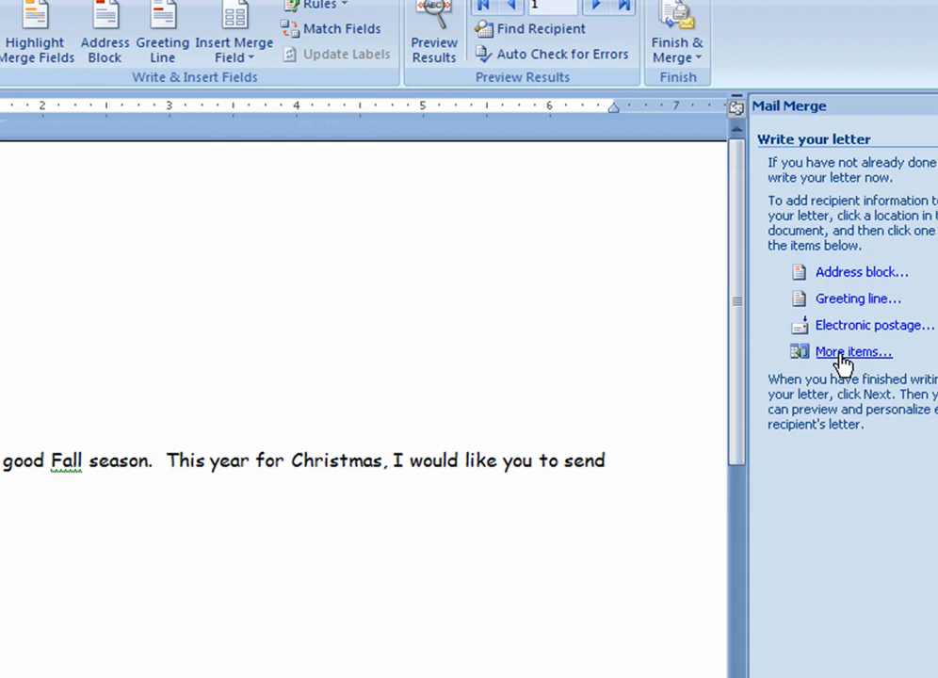
Step: Insert the Gift database field at the end of the paragraph and finish the sentence with a period
{"action": "left_click", "coordinate": [842, 353]}
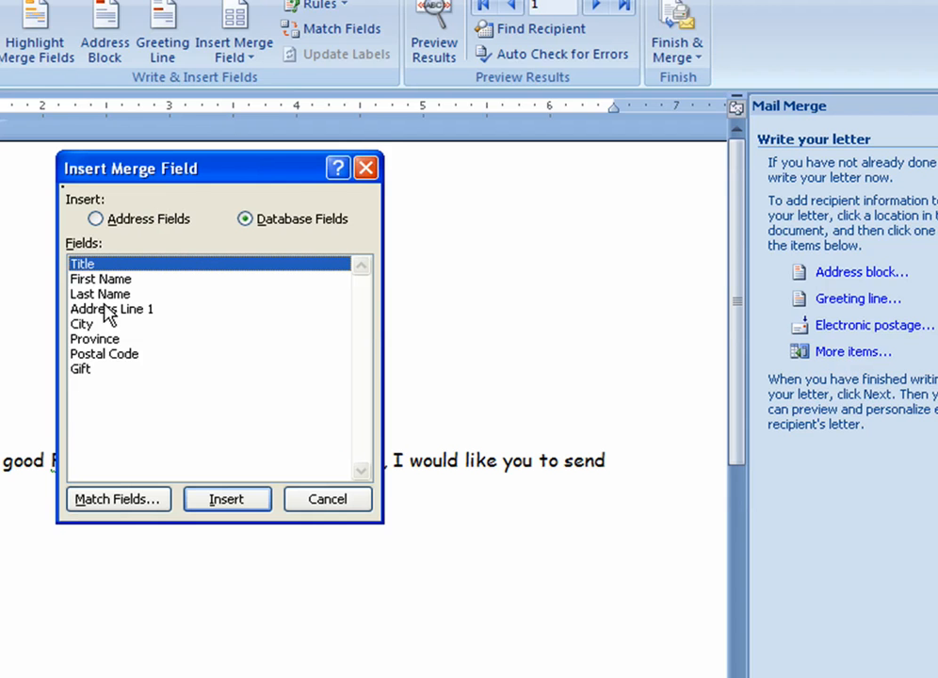
{"action": "left_click", "coordinate": [86, 374]}
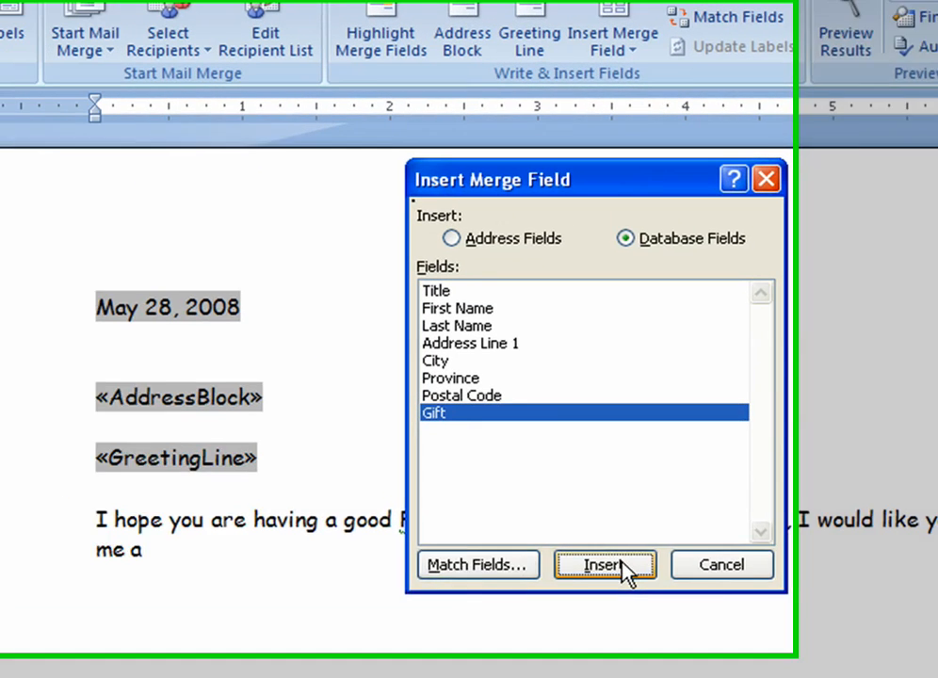
{"action": "left_click", "coordinate": [243, 501]}
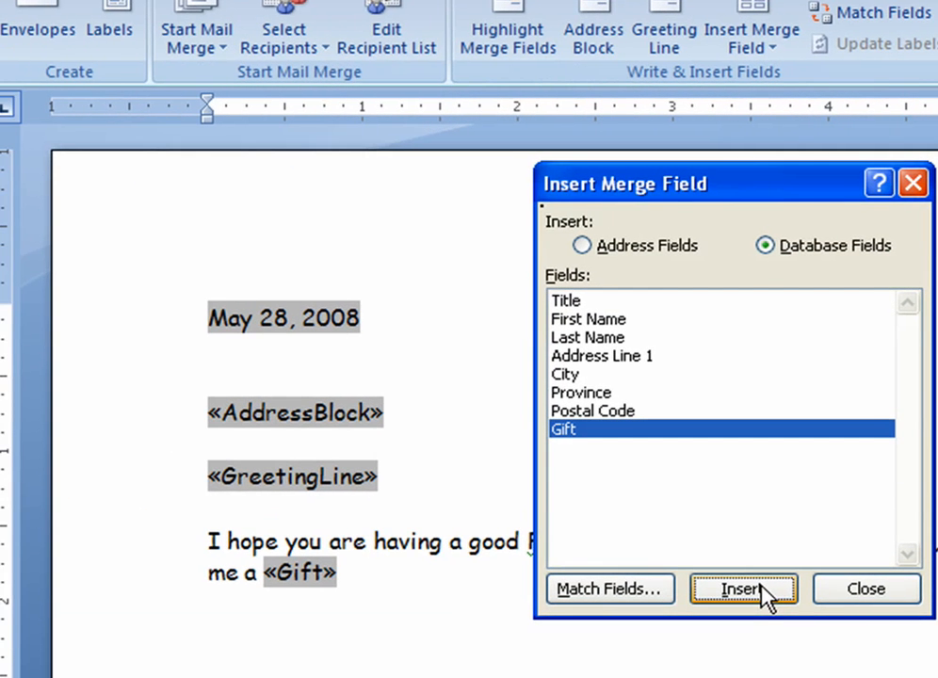
{"action": "left_click", "coordinate": [850, 597]}
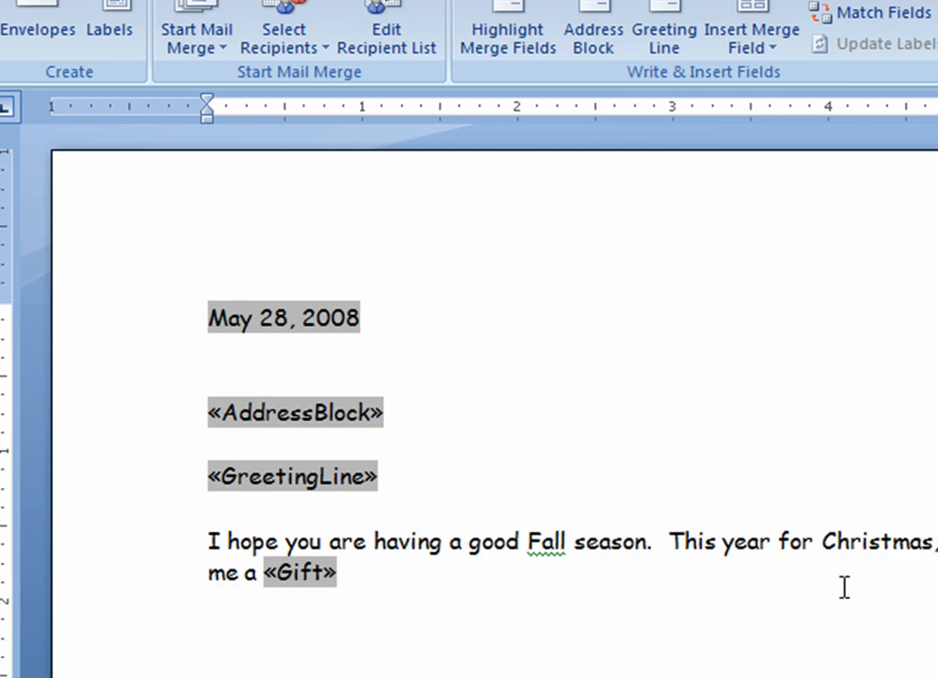
{"action": "type", "text": "."}
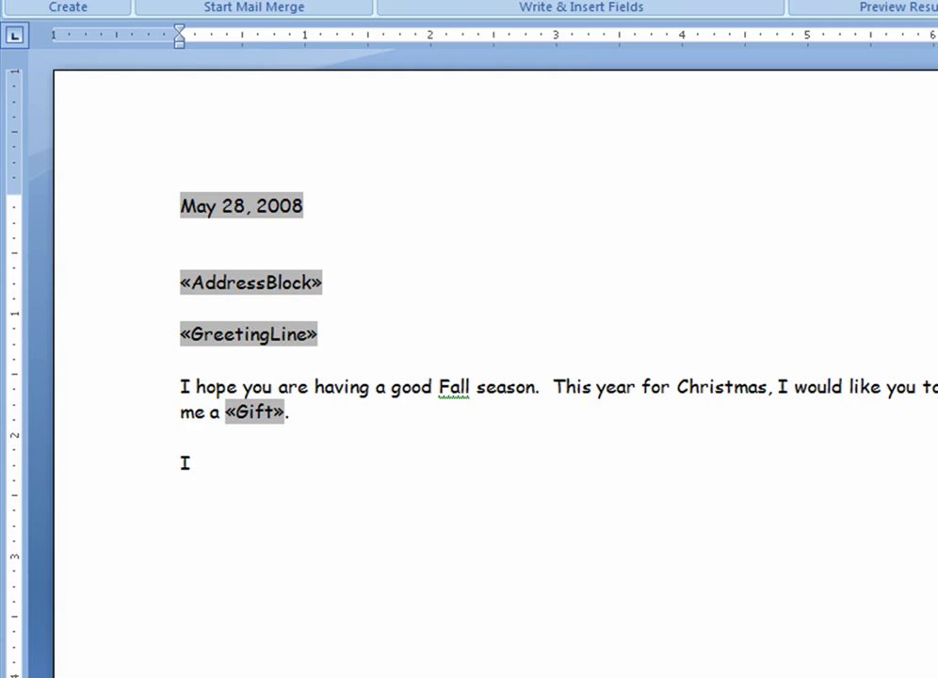
Step: Add the paragraph "I look forward to receiving the gift in due course." and close with "Love and kisses," and "Your loving niece" on separate lines
{"action": "type", "text": "ok forward t"}
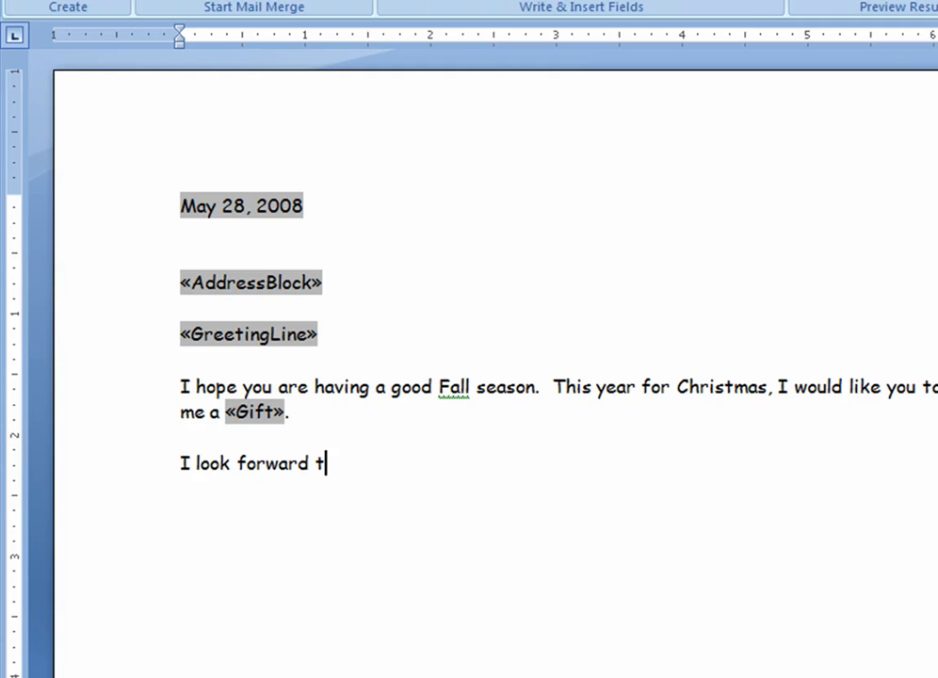
{"action": "type", "text": "o receiving the"}
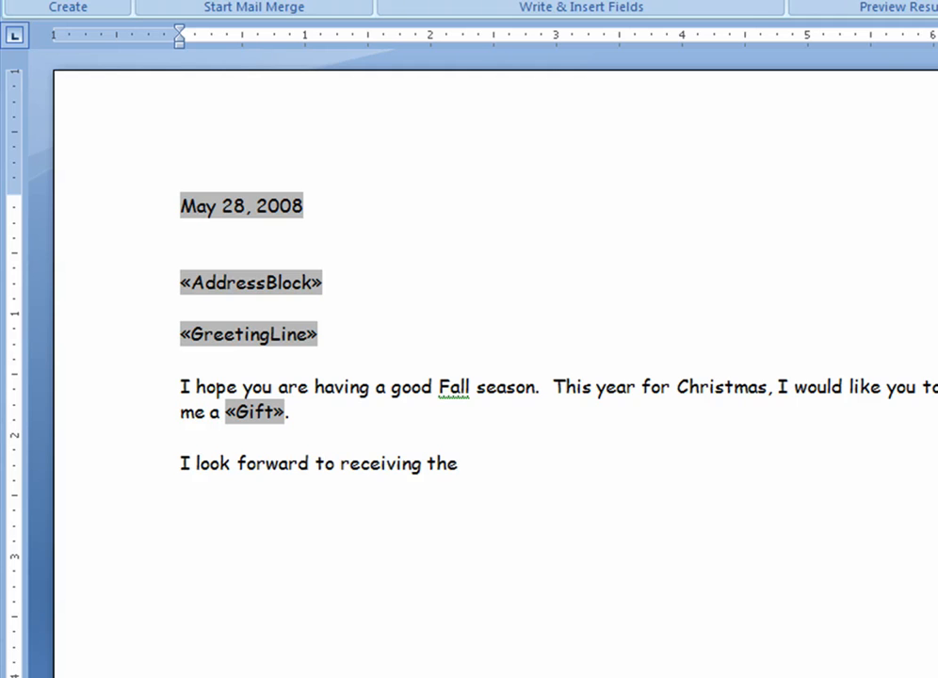
{"action": "type", "text": " gift in due course.  Love"}
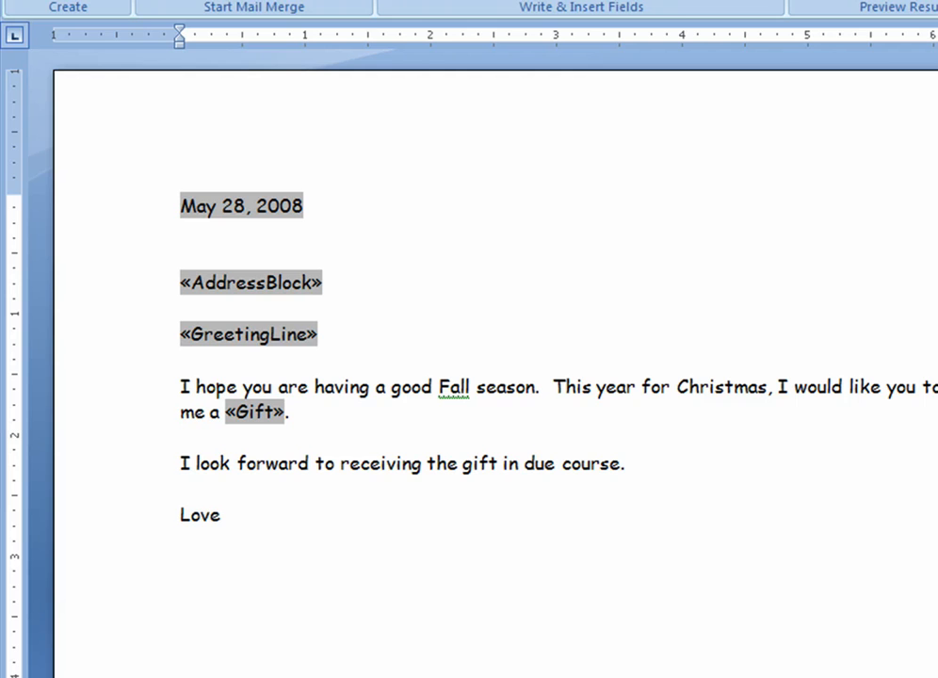
{"action": "type", "text": " and"}
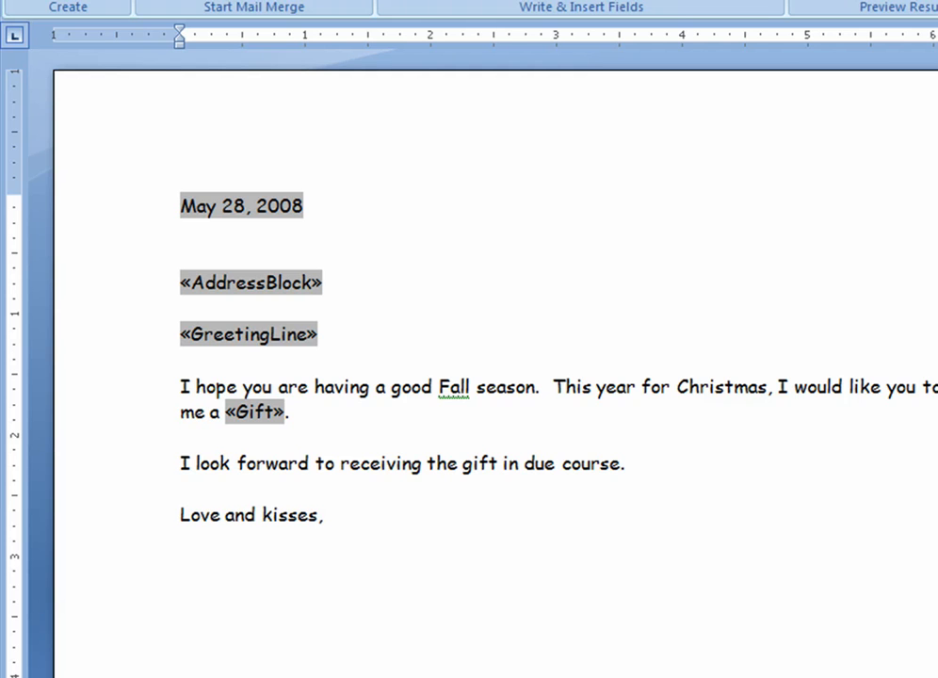
{"action": "type", "text": " kisses,"}
{"action": "key", "text": "Return"}
{"action": "key", "text": "Return"}
{"action": "type", "text": "Your loving"}
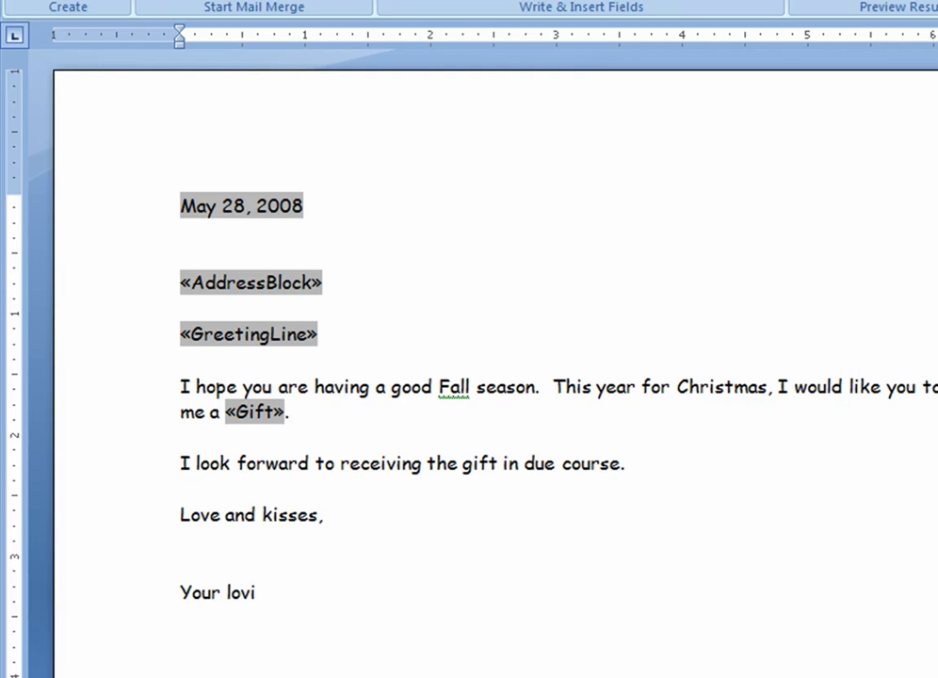
{"action": "type", "text": " niece"}
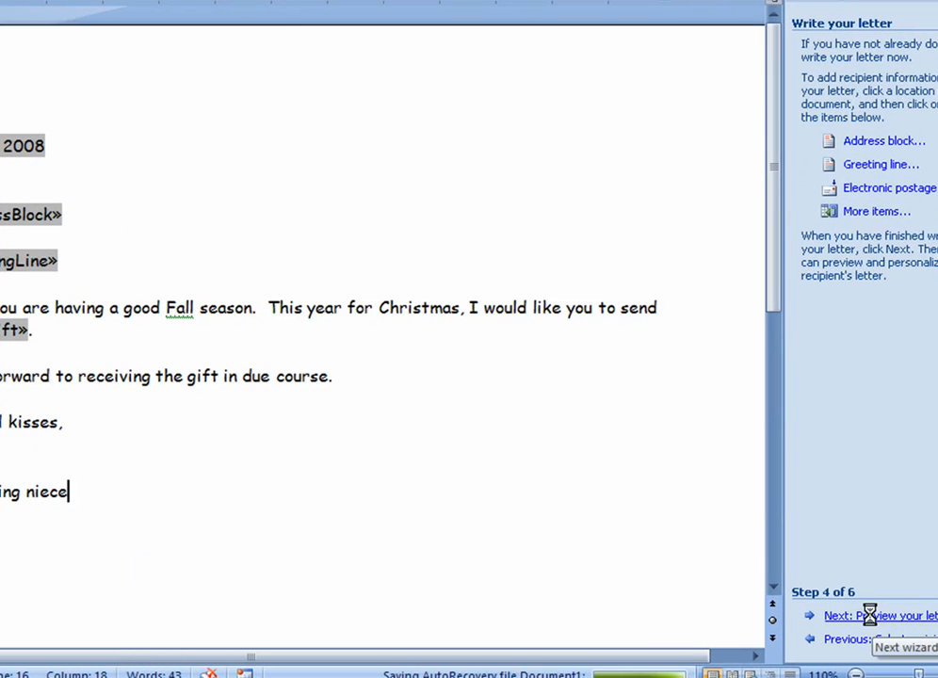
Step: Preview the merged letters through recipient 3 and advance the wizard to completing the merge
{"action": "left_click", "coordinate": [876, 618]}
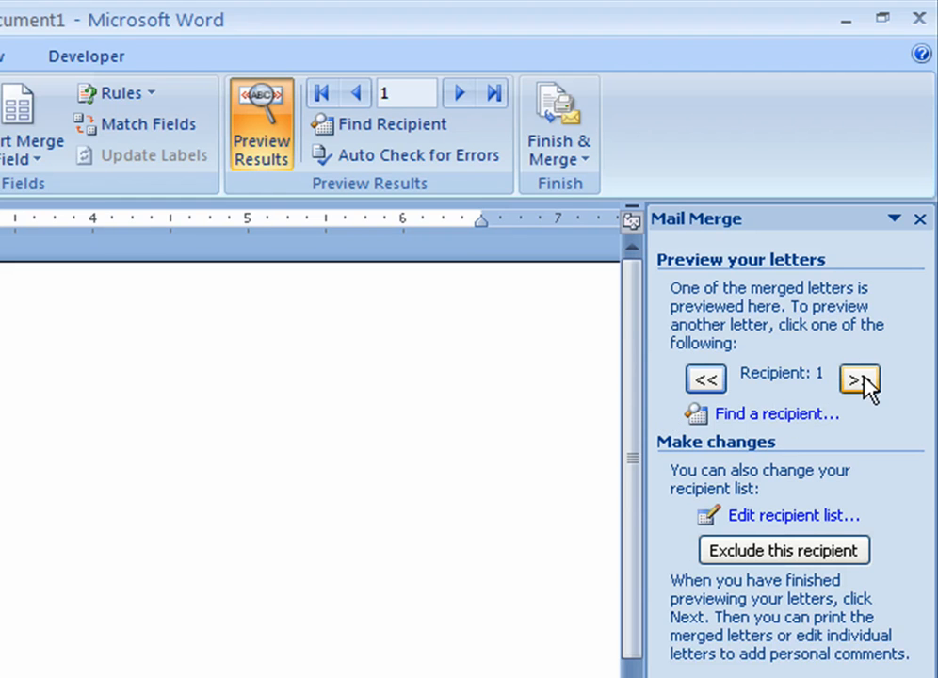
{"action": "left_click", "coordinate": [858, 380]}
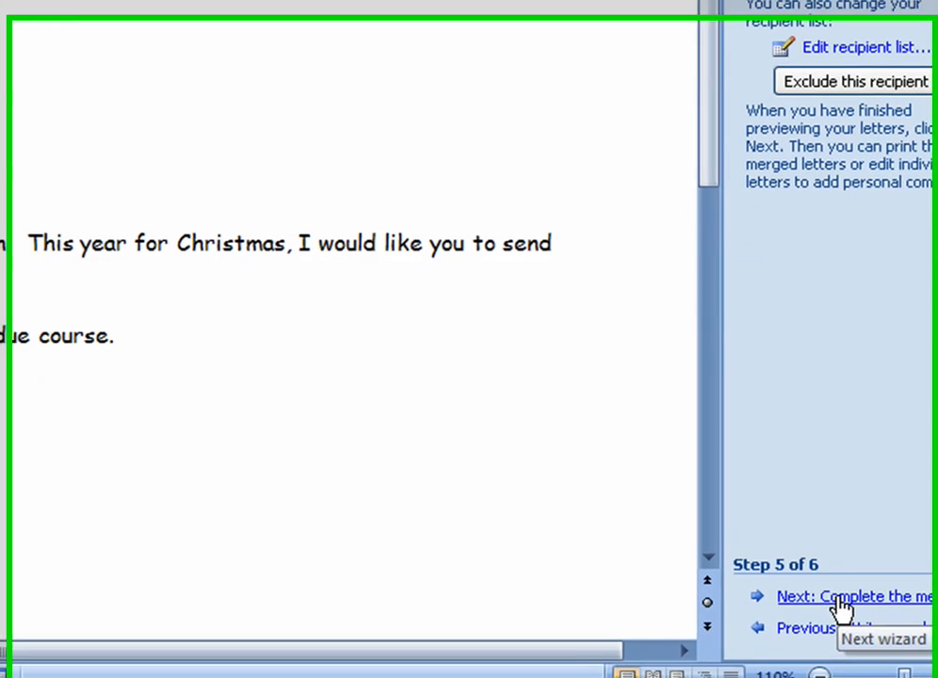
{"action": "left_click", "coordinate": [850, 590]}
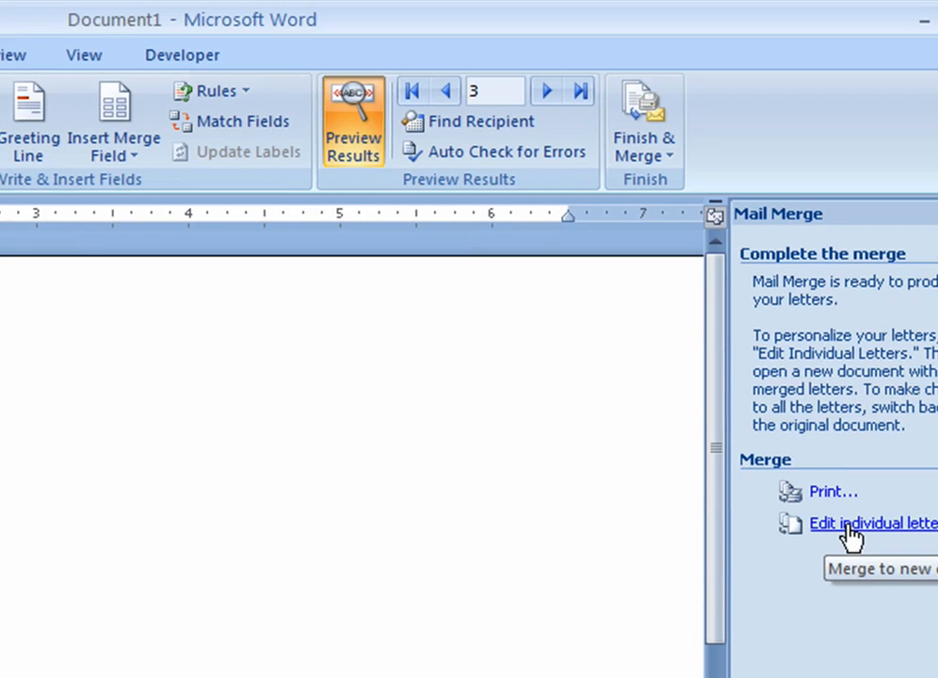
Step: Merge all records into a new document of individual letters and look through the resulting letters
{"action": "left_click", "coordinate": [850, 58]}
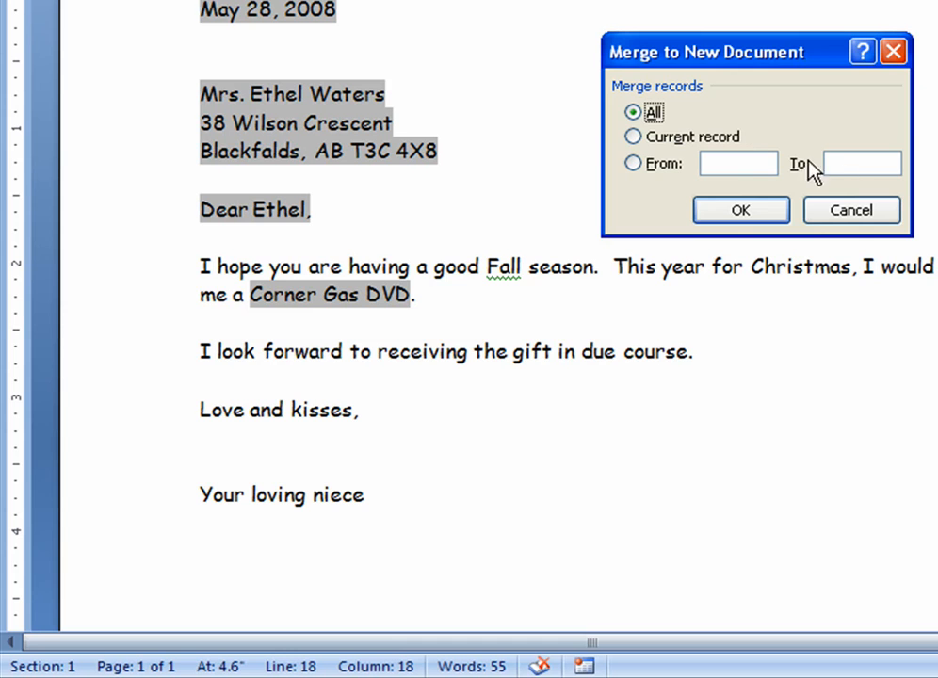
{"action": "left_click", "coordinate": [737, 211]}
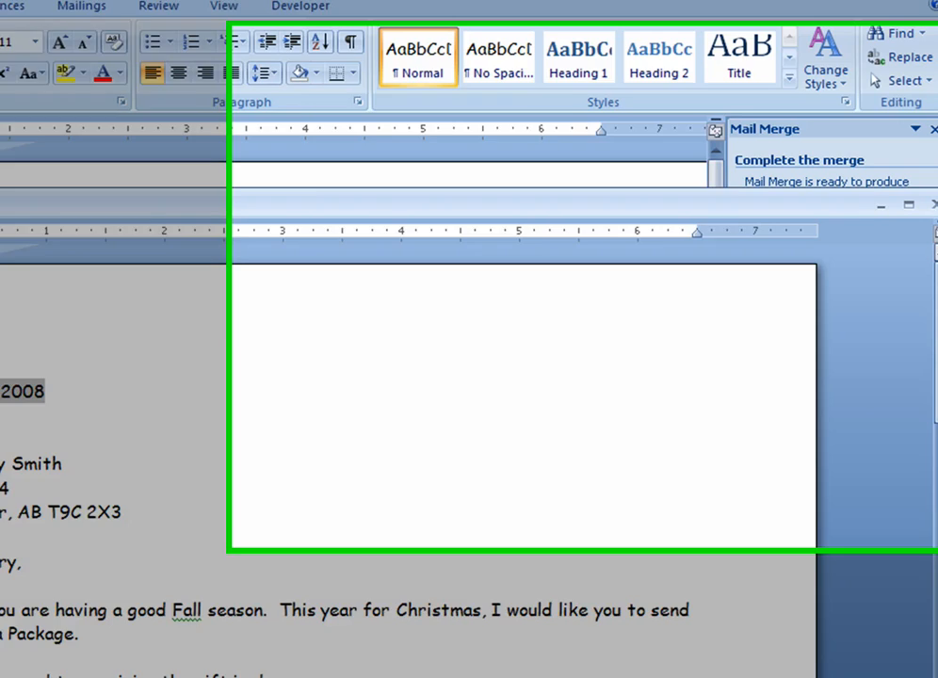
{"action": "left_click_drag", "start_coordinate": [937, 261], "coordinate": [936, 308]}
{"action": "left_click_drag", "start_coordinate": [922, 448], "coordinate": [936, 239]}
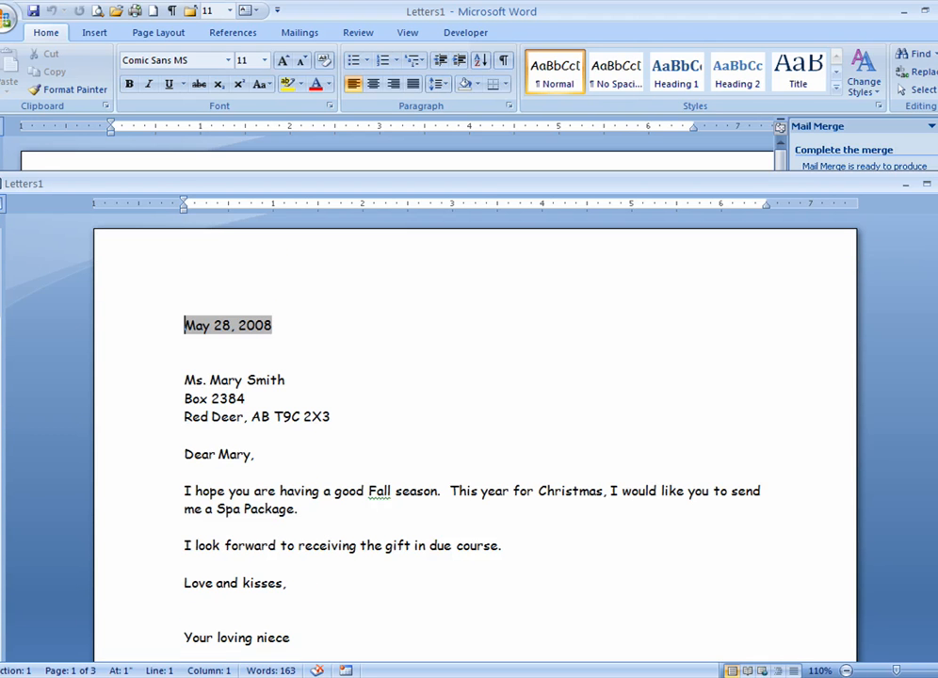